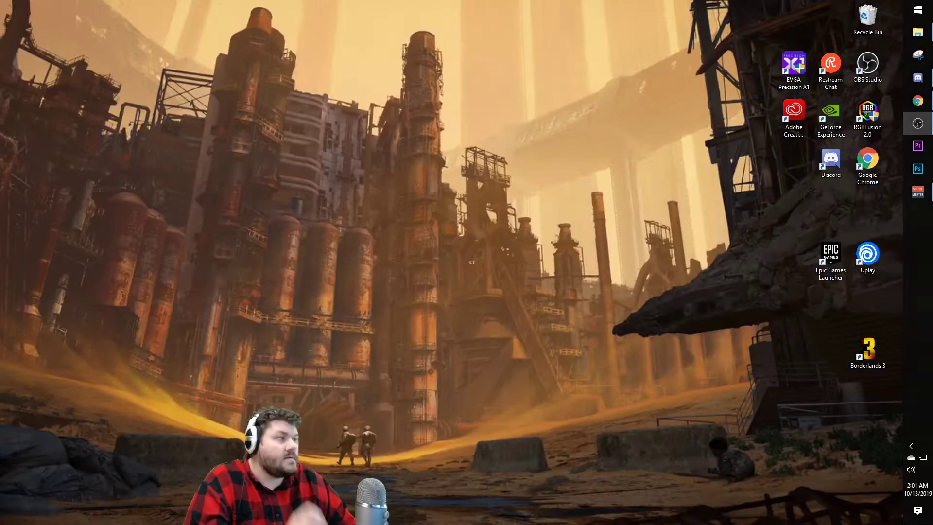
Step: Launch Borderlands 3 from its desktop shortcut
double_click(869, 350)
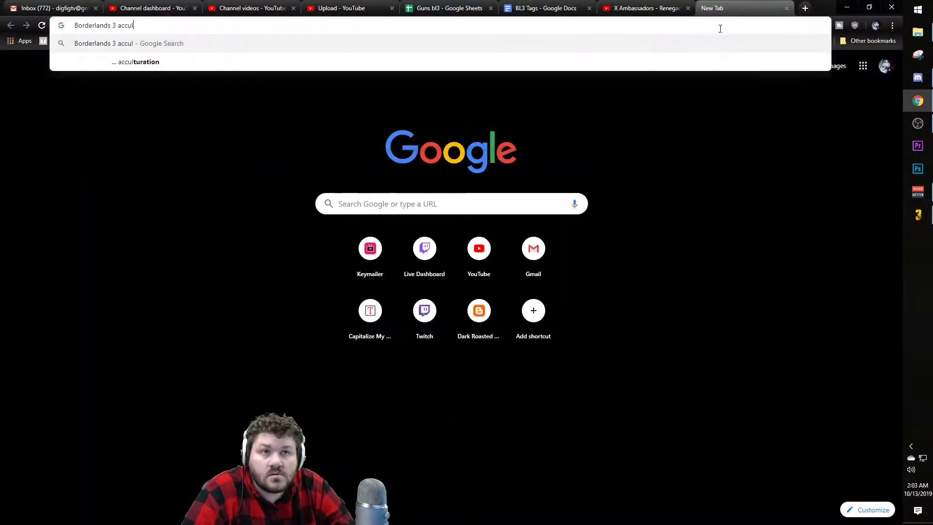
Step: Scroll the Underground Bunker article and search it for the Occultist's quote about lying
scroll(369, 292, down, 1)
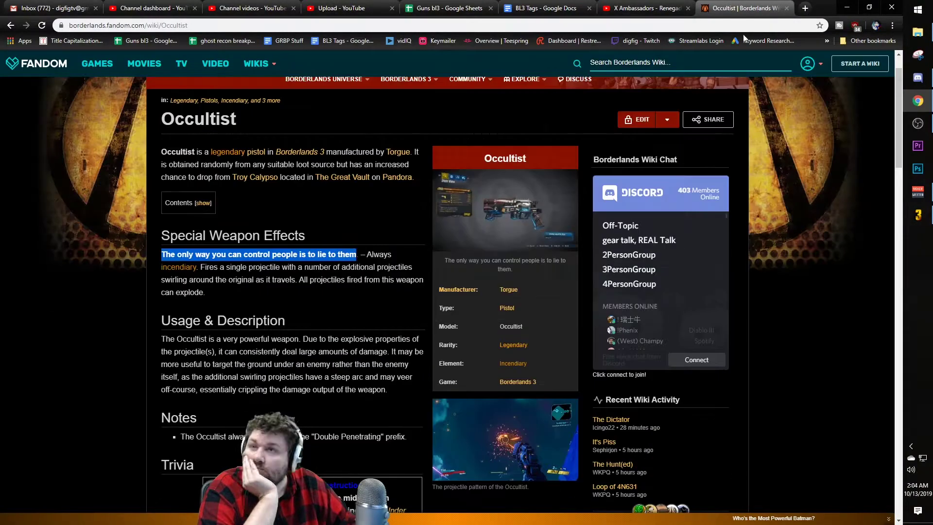
scroll(441, 225, down, 2)
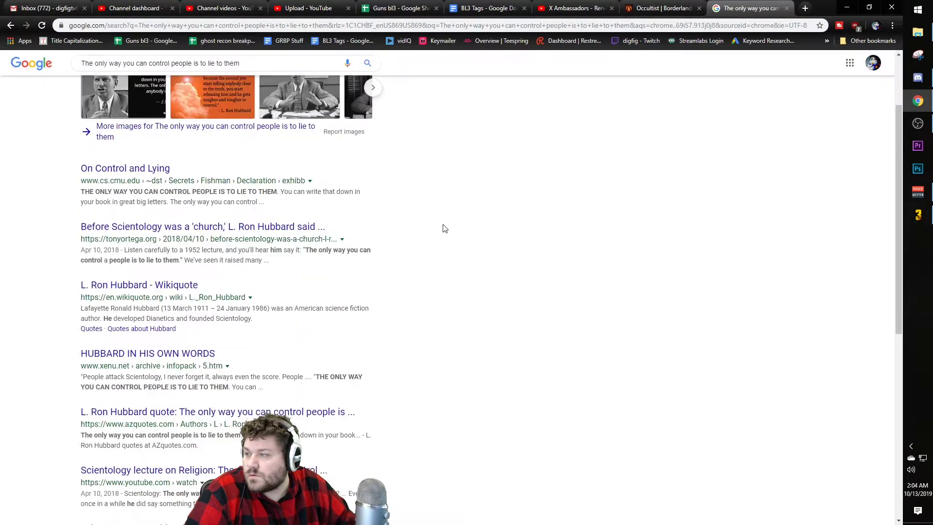
scroll(152, 270, up, 2)
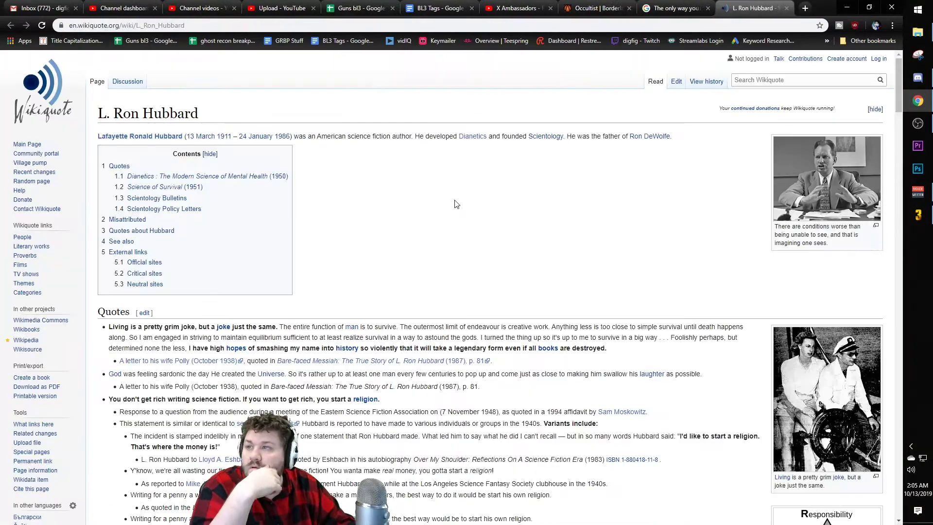
key(ctrl+f)
Step: Leave the map and run out of the Sanctuary bar into the corridor
key(ctrl+v)
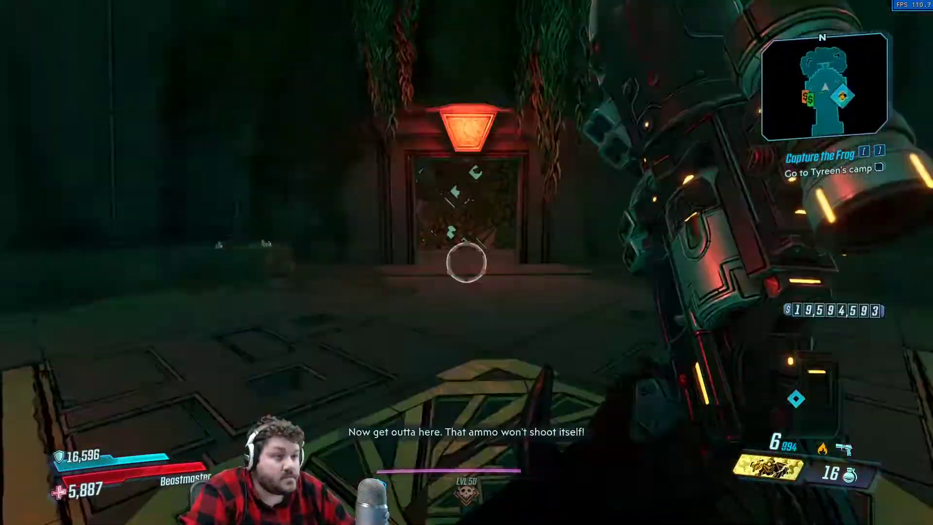
key(Tab)
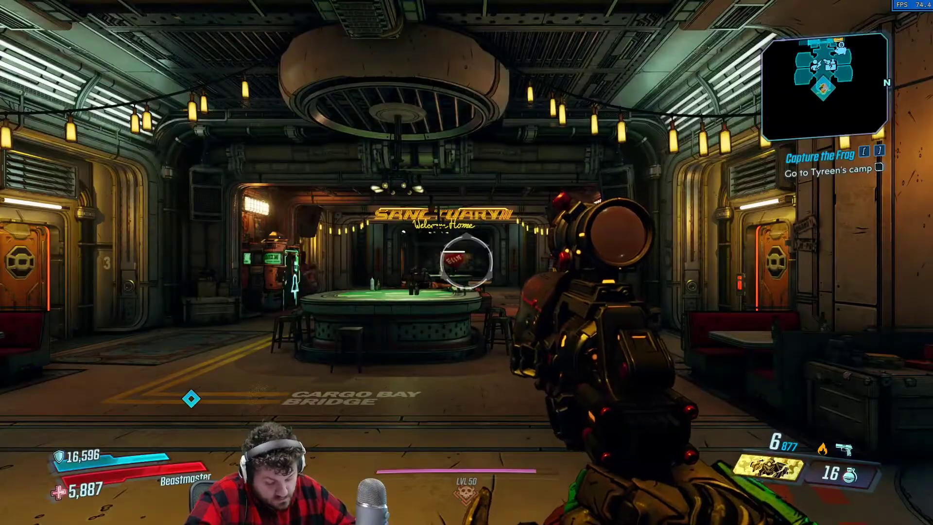
key(w)
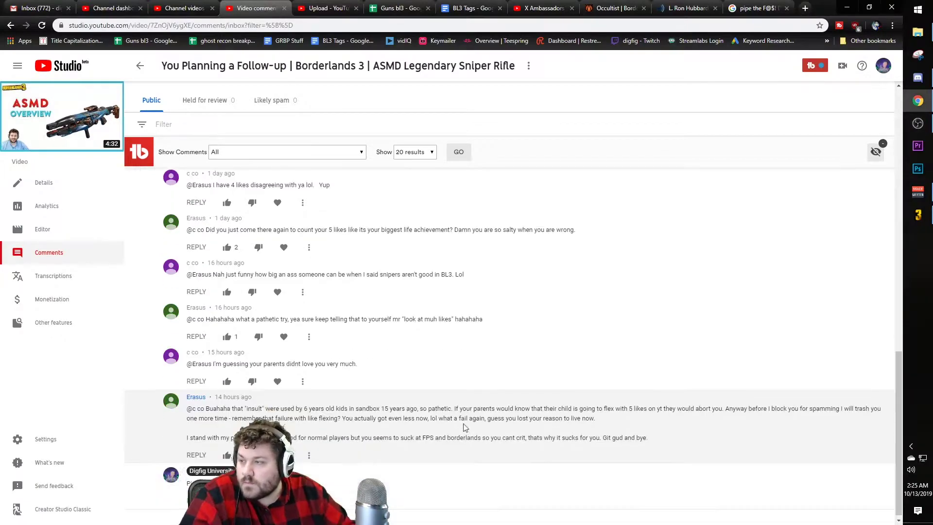
Step: Finish the sniper video reply, go back to unanswered comments, and return to the Occultist wiki
scroll(326, 399, down, 2)
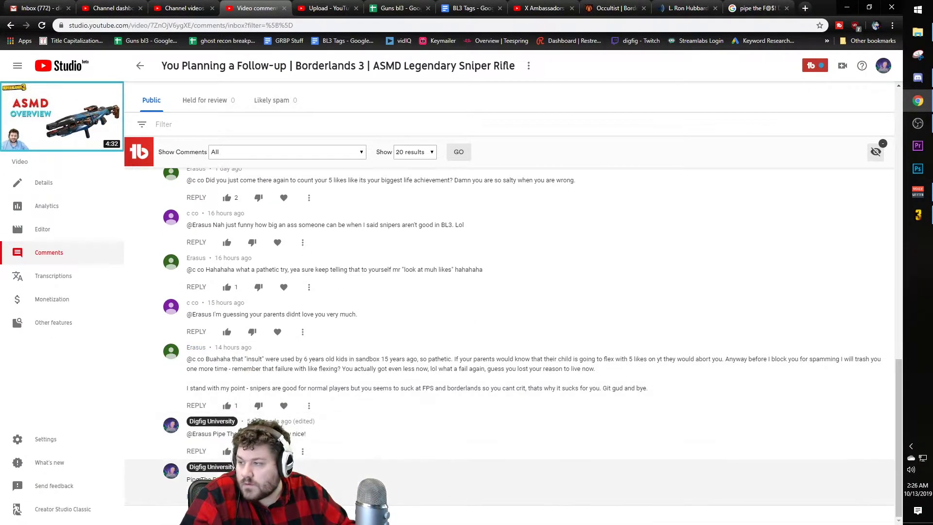
key(alt+Left)
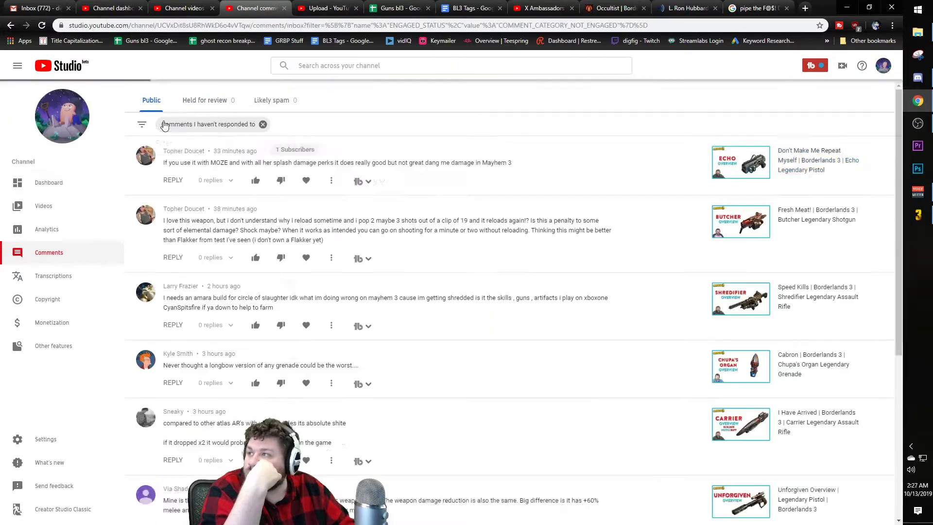
click(615, 8)
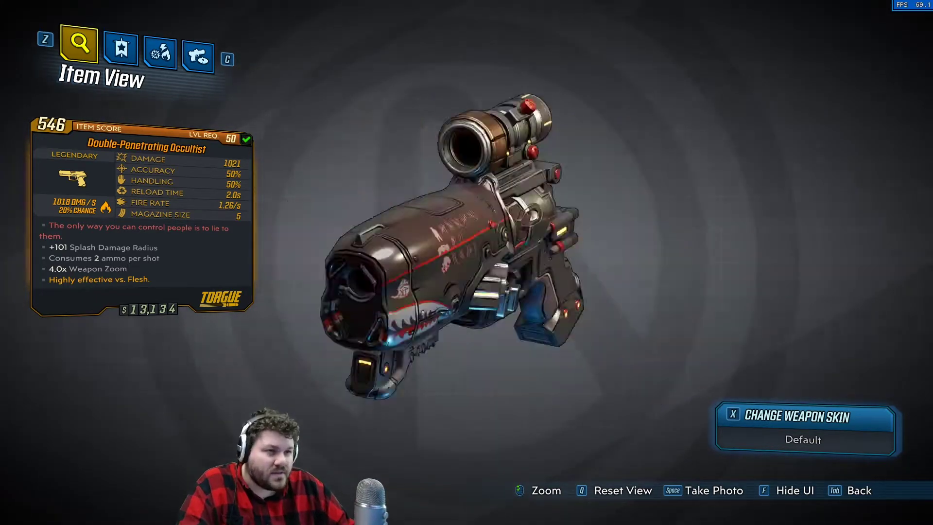
Step: Hide the stat overlay and turn the Double-Penetrating Occultist to show other angles
key(f)
key(q)
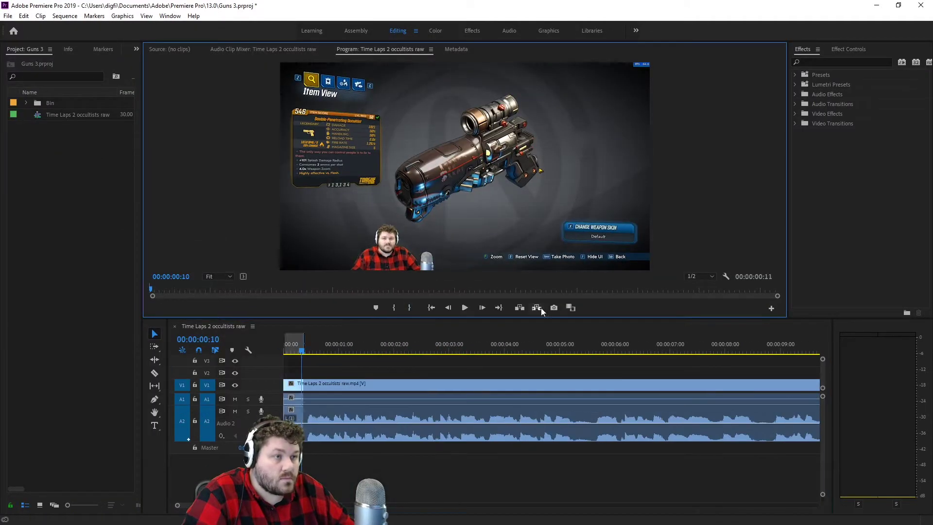
Step: Cut the first unwanted stretches out of the Occultist raw footage and close the gaps
click(465, 308)
key(ctrl+k)
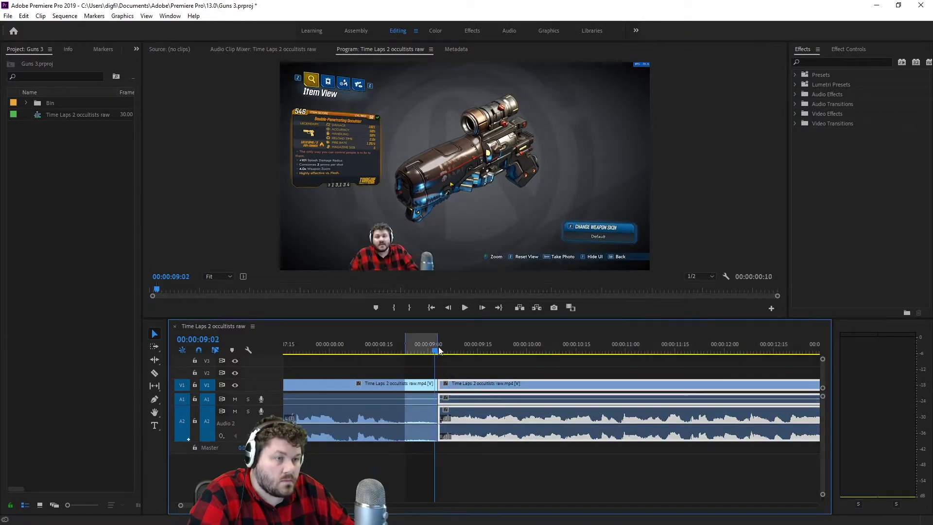
click(411, 404)
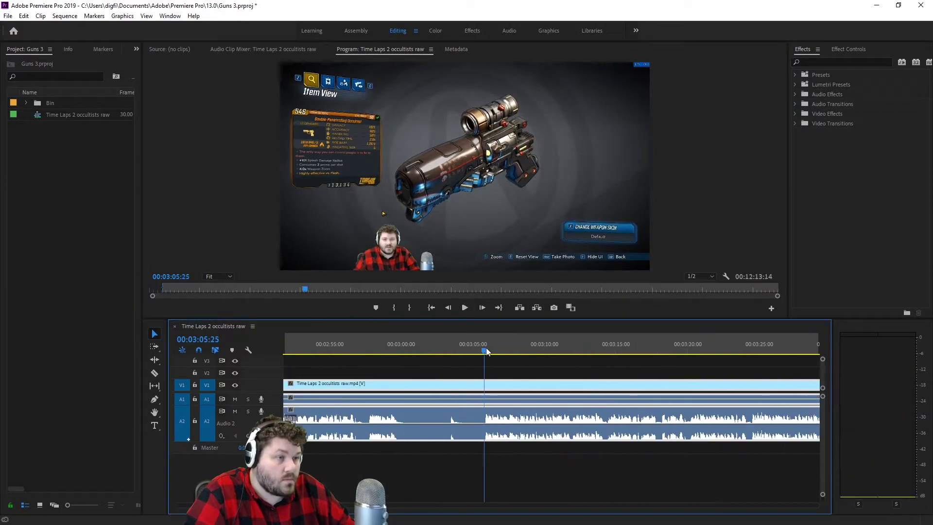
key(w)
key(space)
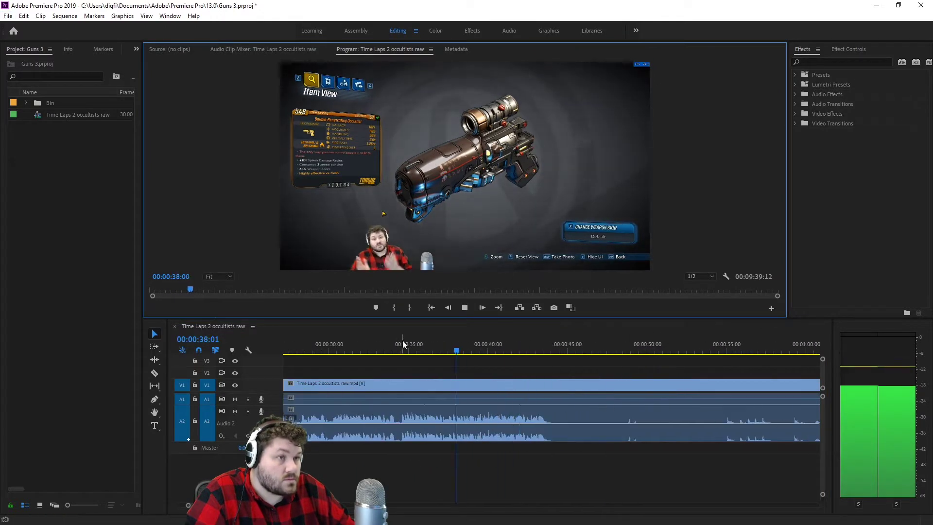
key(q)
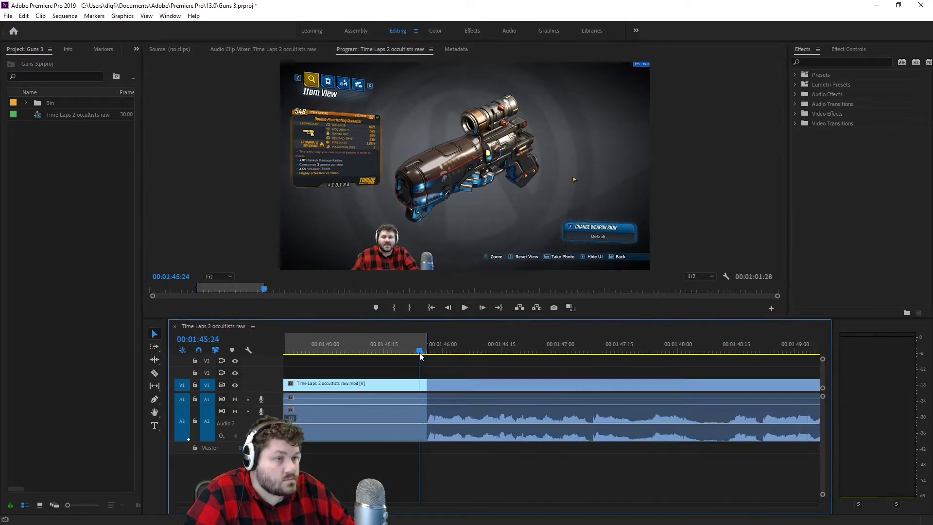
click(465, 308)
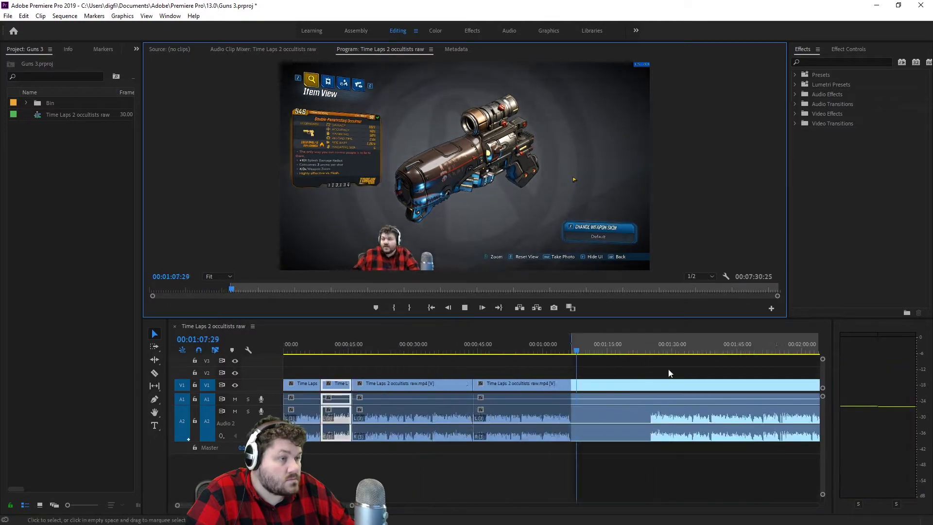
key(q)
click(464, 307)
Step: Split and trim the clip near 1:46, then skim the rest faster
key(minus)
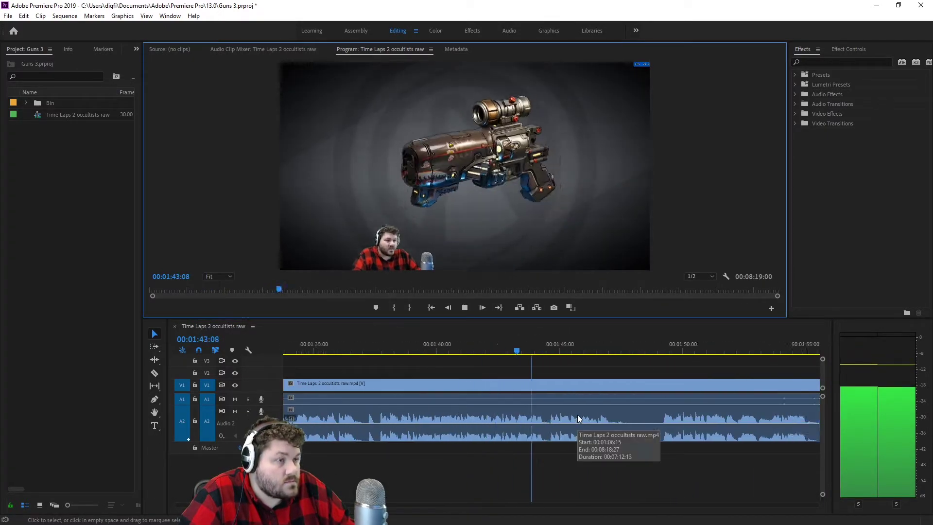
key(equal)
key(ctrl+k)
drag(485, 384, 485, 383)
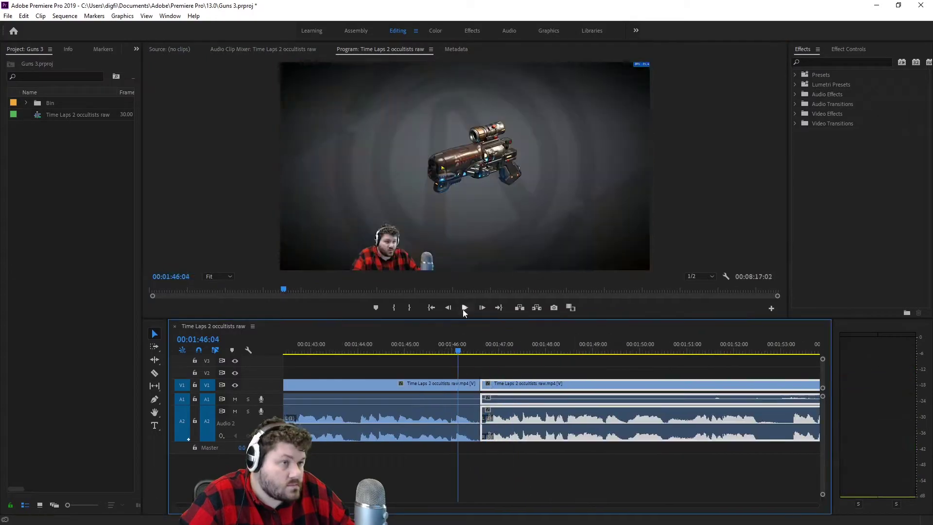
key(minus)
key(l)
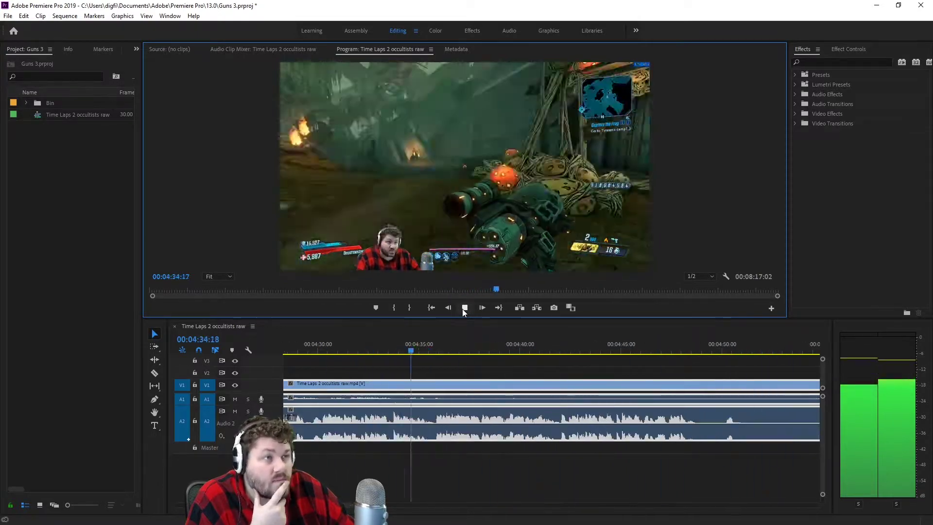
Step: Review the sequence from its start, scrub from about 5:37, and play through to the end
click(464, 308)
key(Home)
key(=)
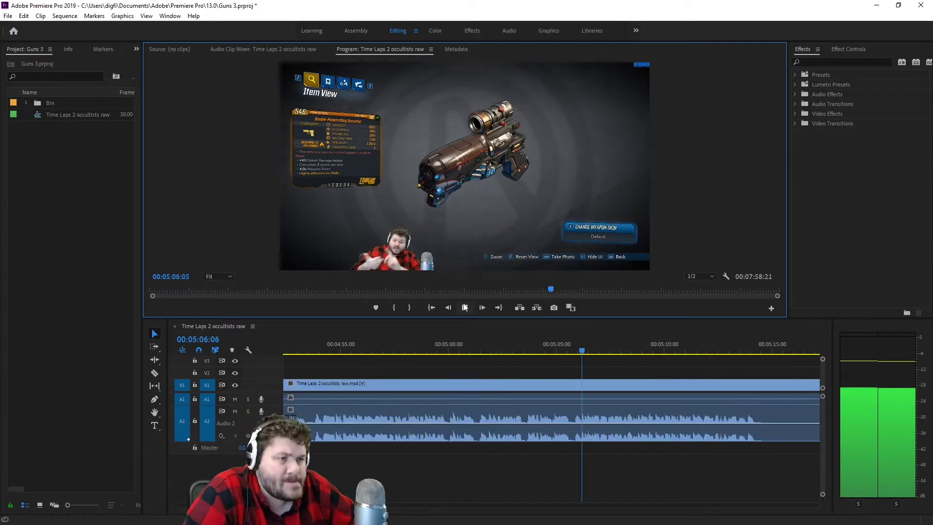
key(minus)
click(659, 354)
drag(552, 351, 690, 351)
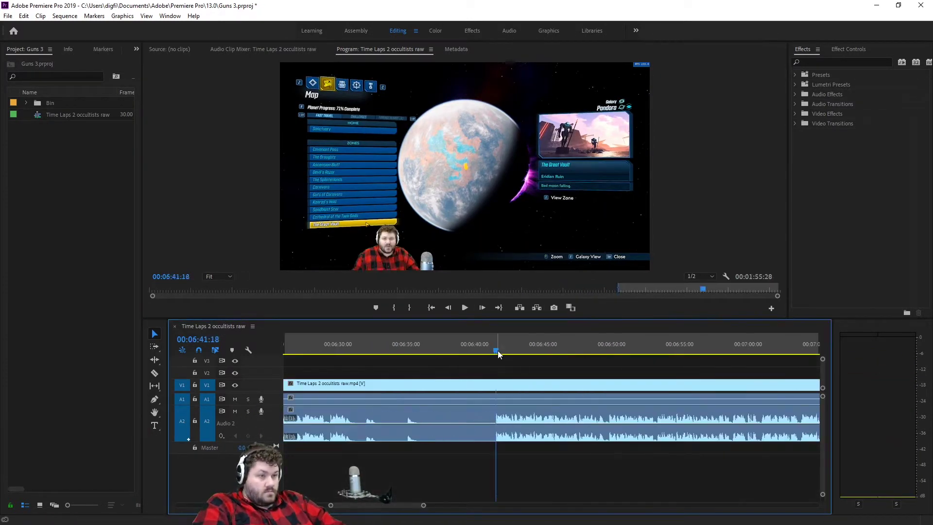
click(464, 307)
click(489, 394)
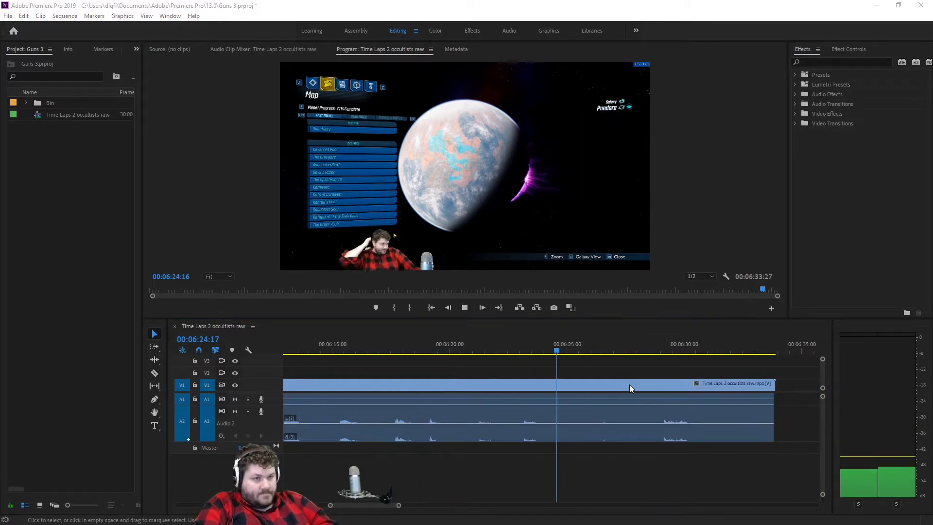
key(backslash)
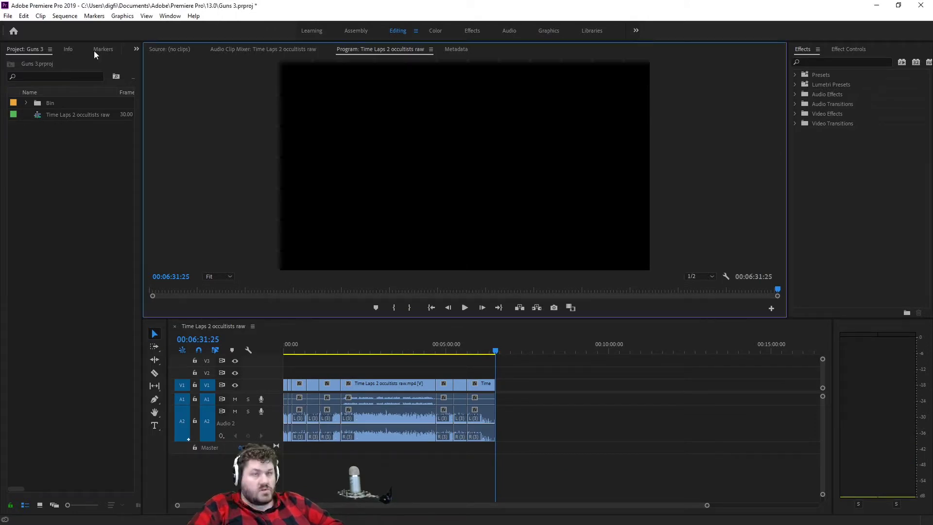
Step: Rename the sequence Occultist and export it as a 1080p Occultist.mp4
click(78, 115)
text(tist)
key(Return)
click(8, 15)
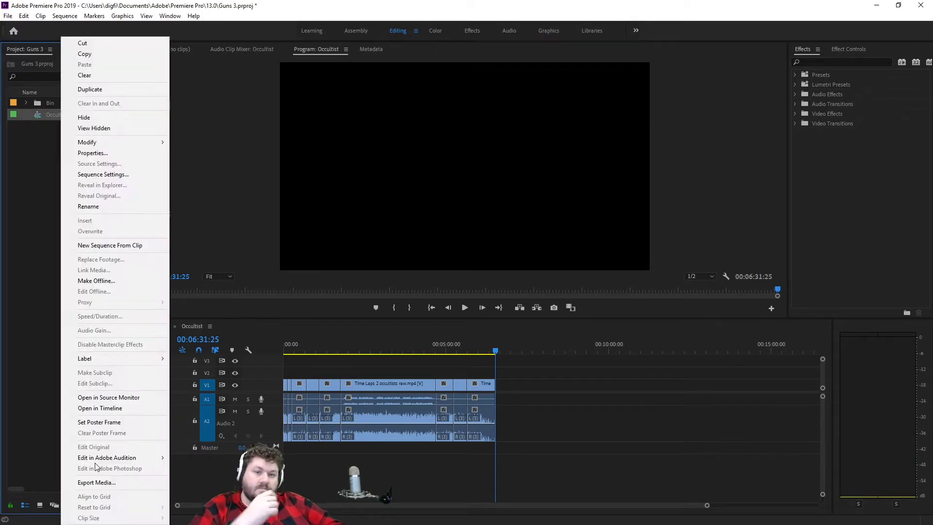
key(ctrl+m)
click(675, 450)
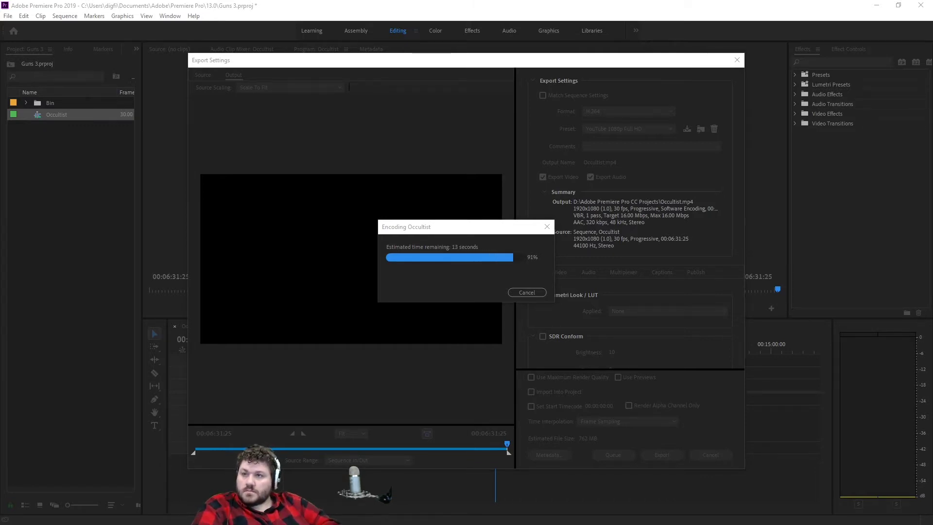
Step: Open the Chupas Organ thumbnail in Photoshop and place a gun screenshot in it
click(921, 6)
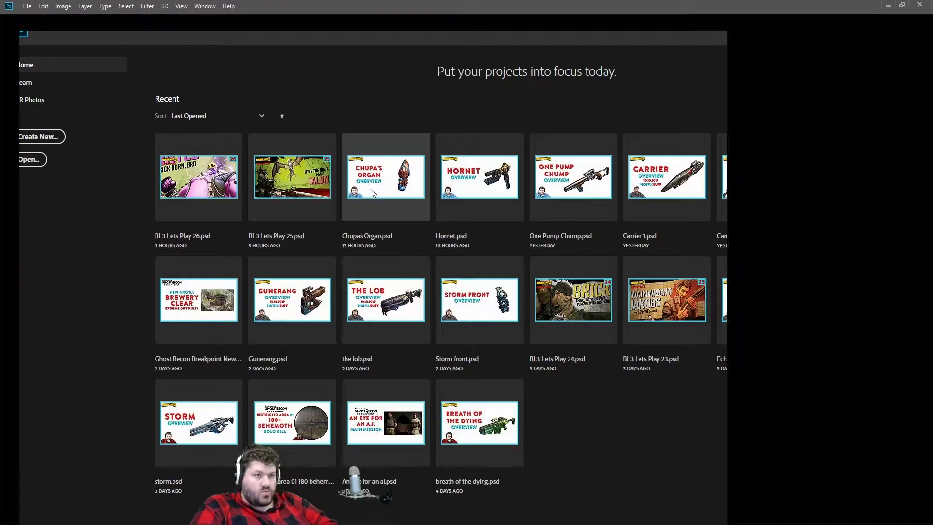
click(385, 177)
key(alt+Tab)
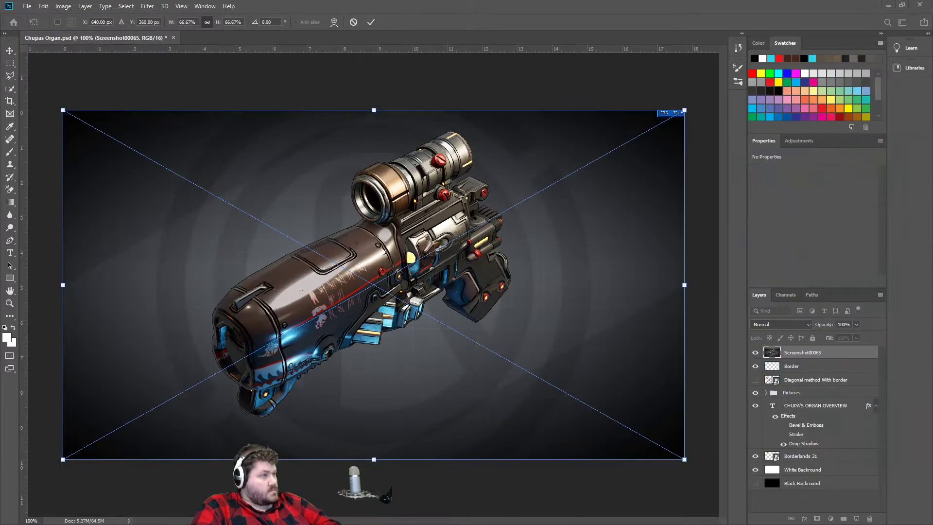
key(Return)
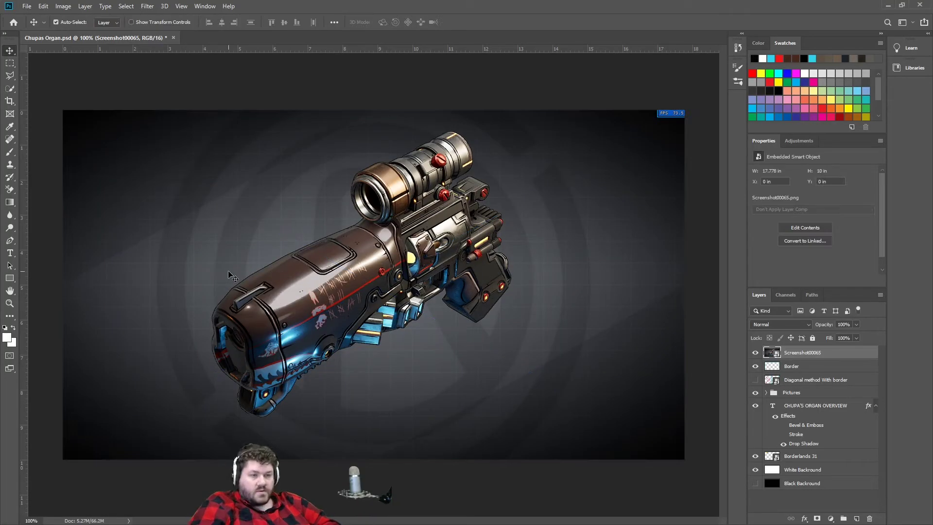
scroll(326, 239, up, 10)
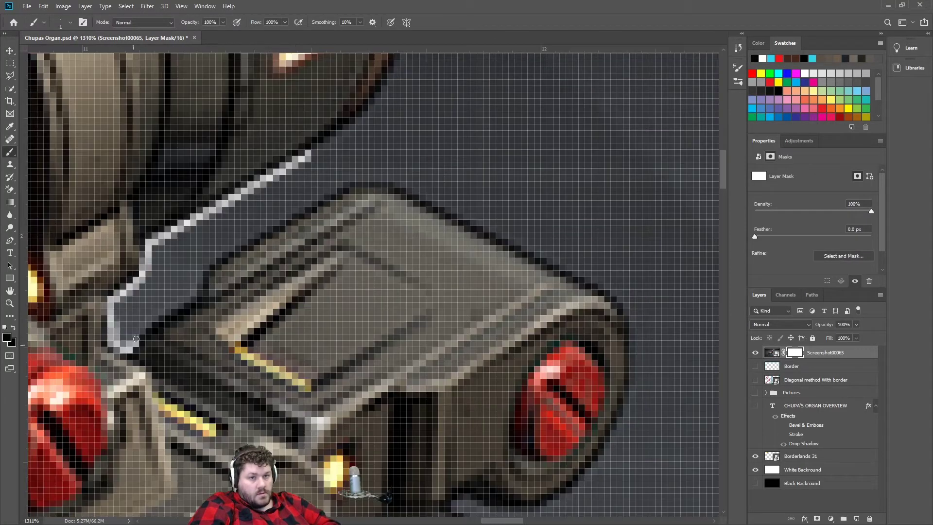
Step: With a larger brush, paint white on the mask along the gun's right and upper-left outline
scroll(603, 462, down, 3)
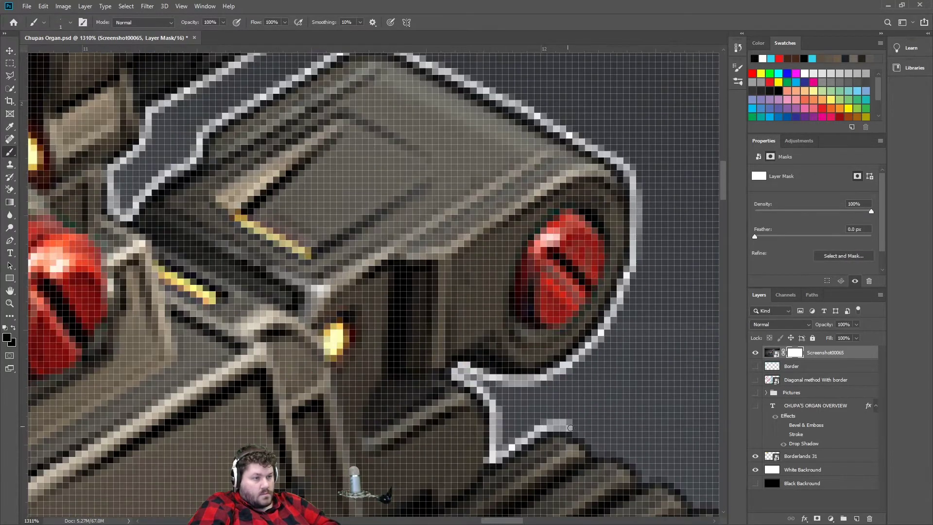
key(bracketright)
key(bracketright)
key(bracketright)
mouse_move(506, 432)
mouse_down()
mouse_move(571, 411)
mouse_move(496, 80)
mouse_up()
scroll(496, 81, up, 3)
drag(314, 161, 151, 305)
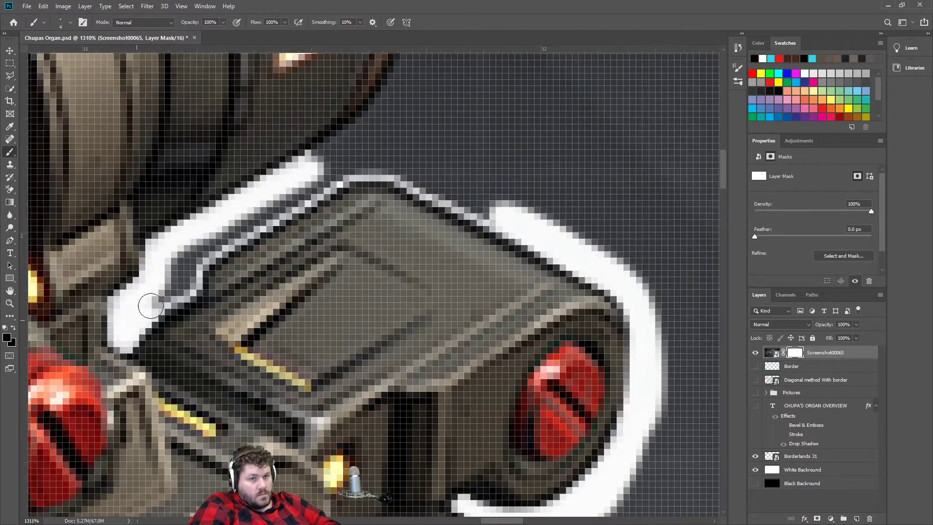
scroll(650, 433, down, 3)
scroll(635, 329, down, 3)
scroll(635, 329, up, 6)
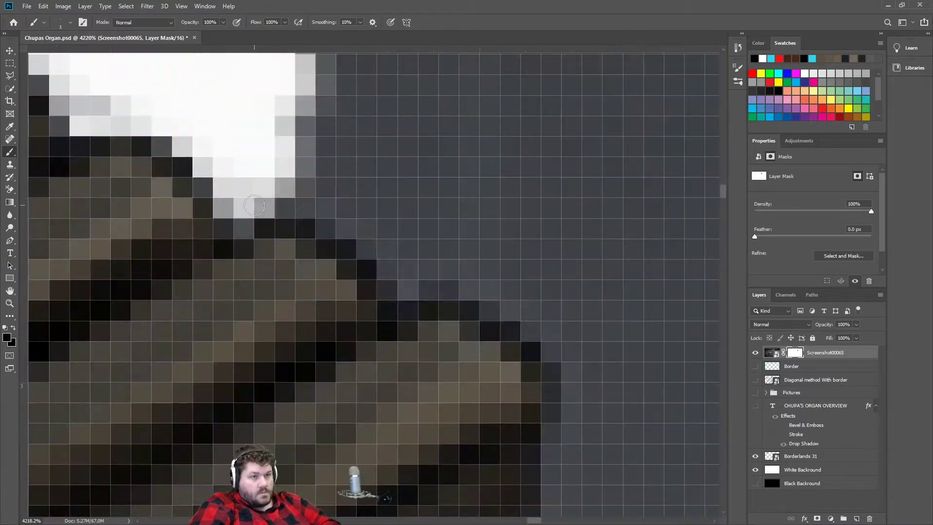
scroll(603, 390, down, 2)
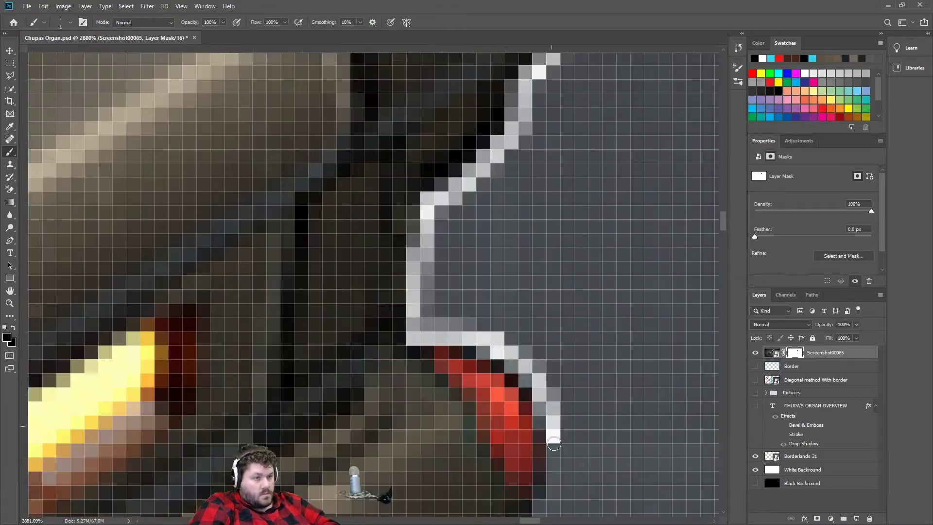
scroll(343, 240, down, 5)
scroll(344, 240, down, 2)
scroll(558, 258, down, 3)
scroll(535, 316, down, 3)
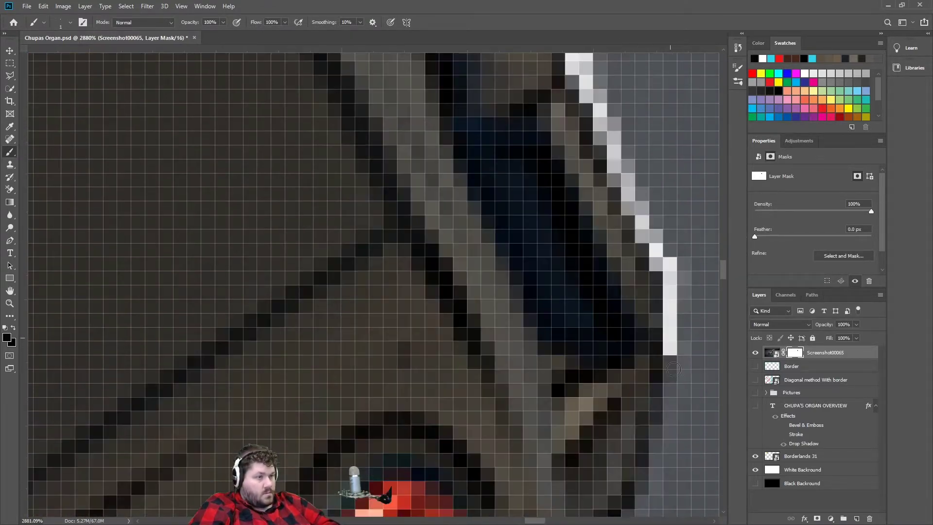
scroll(518, 373, down, 3)
scroll(519, 372, down, 3)
right_click(244, 194)
scroll(580, 142, down, 3)
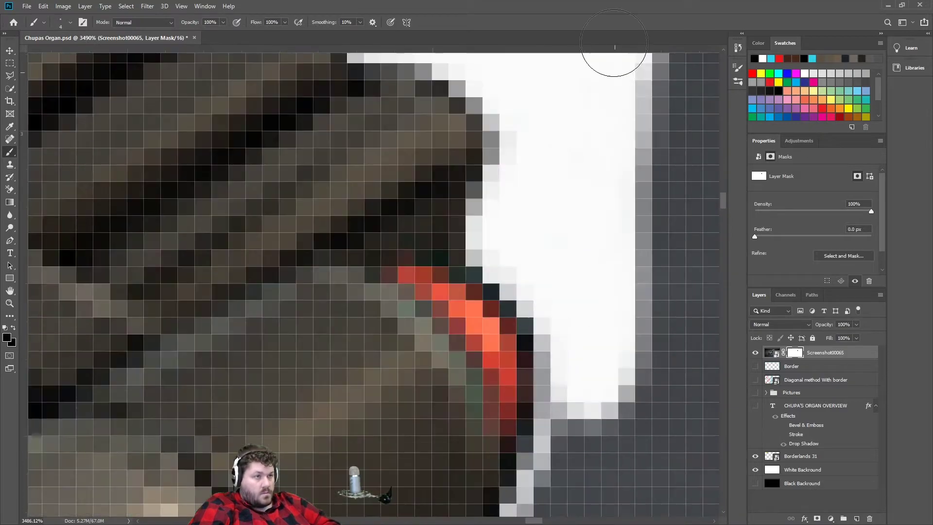
scroll(613, 41, down, 3)
scroll(542, 370, down, 3)
scroll(521, 292, down, 3)
drag(470, 73, 674, 398)
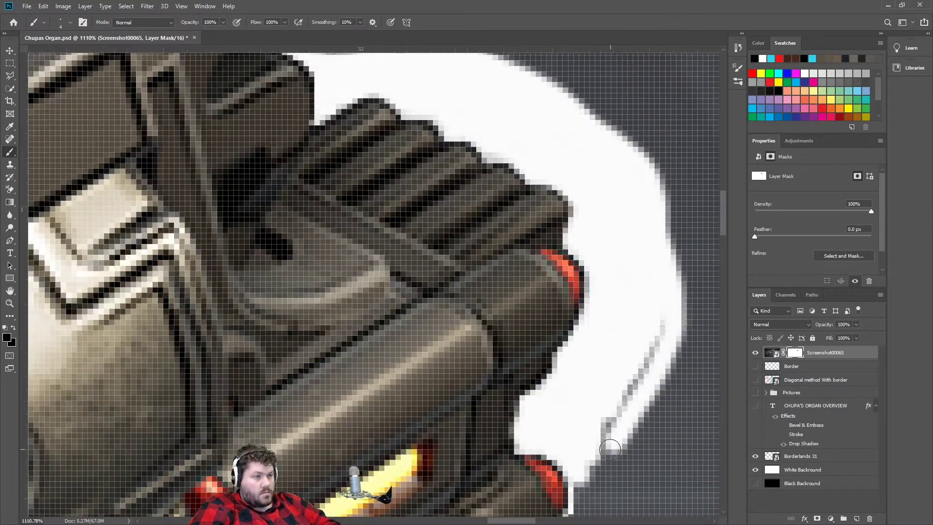
scroll(536, 465, down, 3)
scroll(540, 278, down, 3)
scroll(448, 327, down, 3)
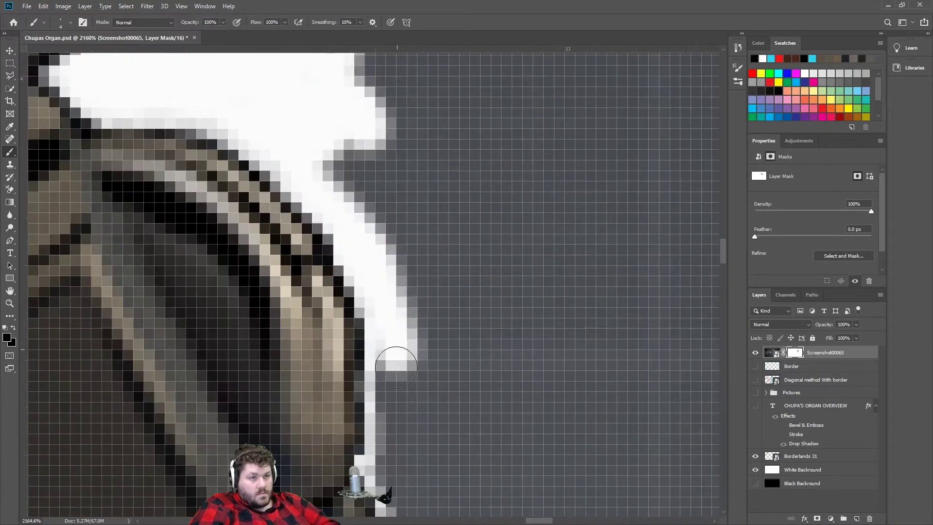
scroll(385, 365, down, 3)
scroll(468, 333, down, 3)
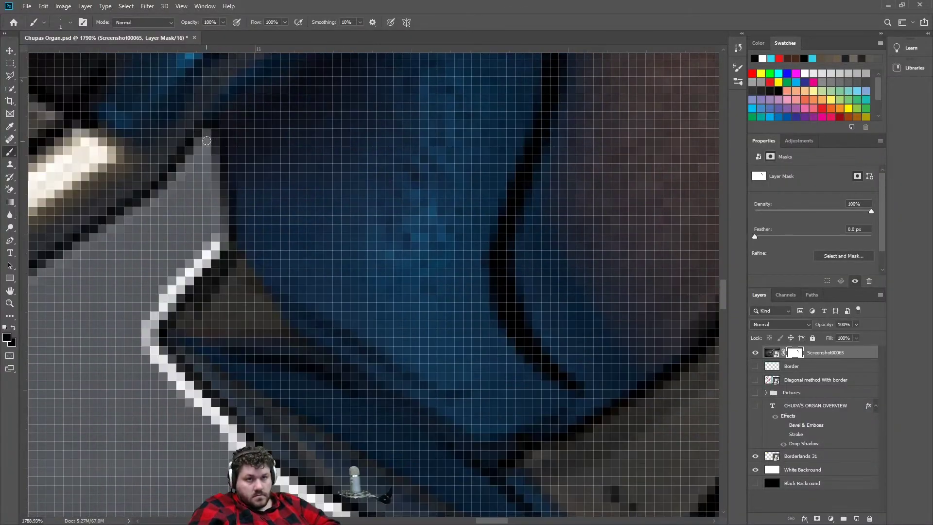
Step: Zoom in and fill the grey gaps in the gun's white border
scroll(441, 298, up, 5)
scroll(433, 316, up, 3)
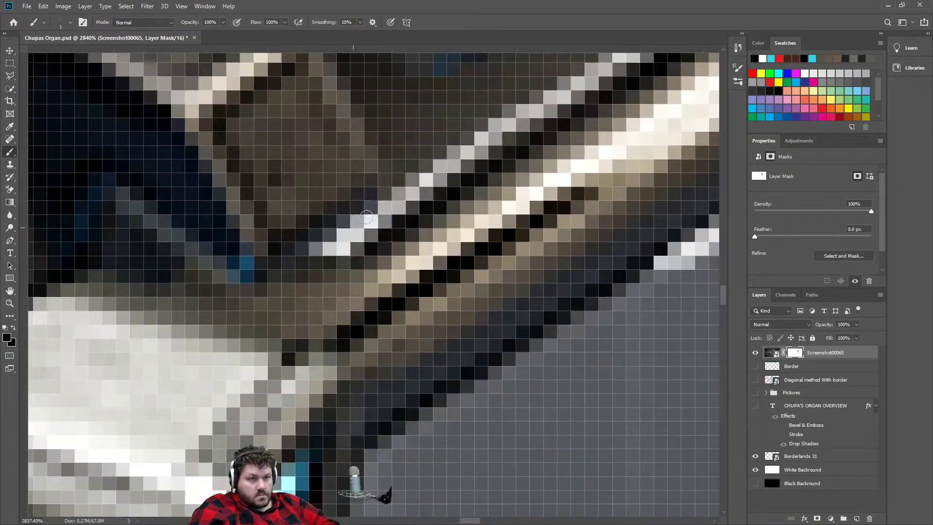
scroll(421, 343, up, 3)
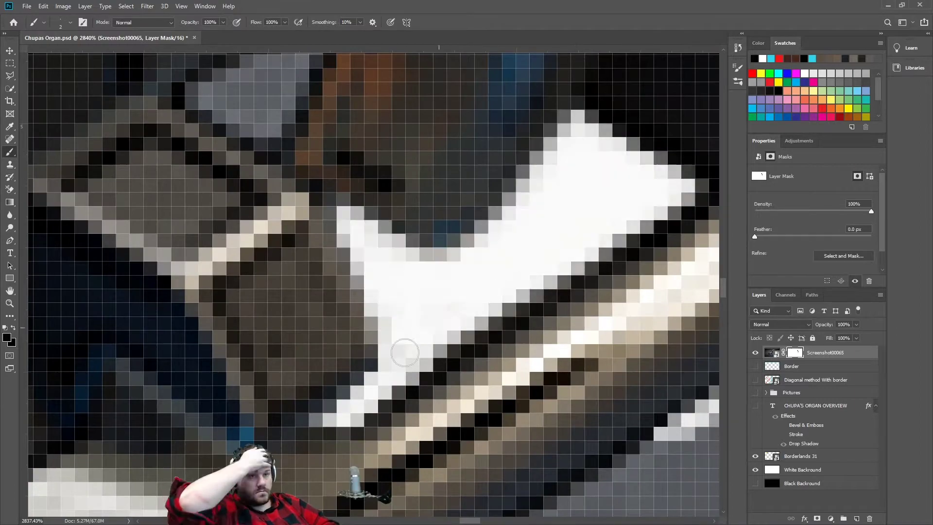
scroll(404, 352, down, 5)
scroll(354, 228, up, 5)
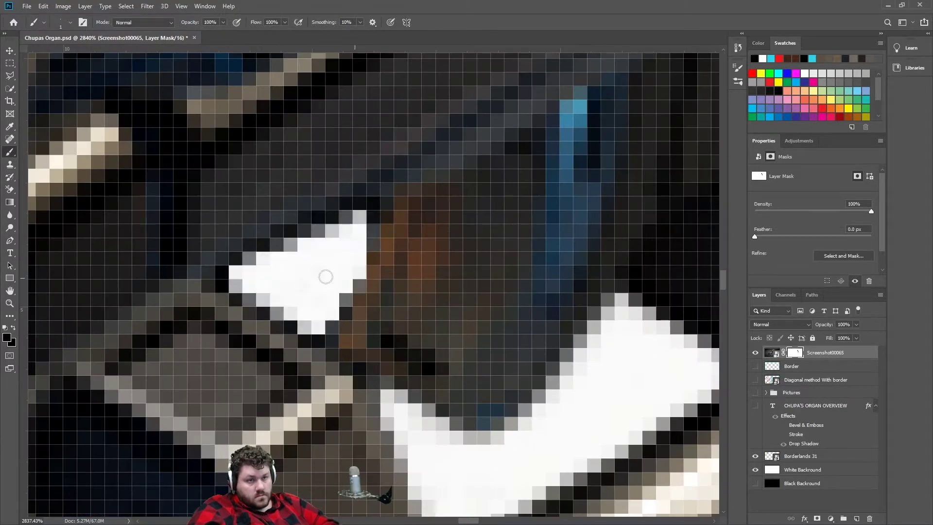
scroll(394, 193, down, 2)
scroll(192, 477, down, 2)
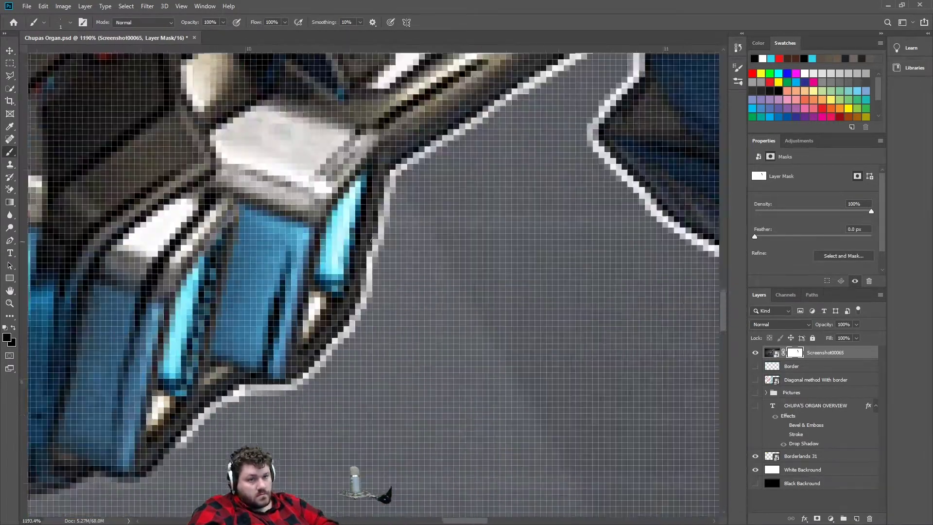
scroll(138, 295, up, 3)
scroll(403, 395, down, 3)
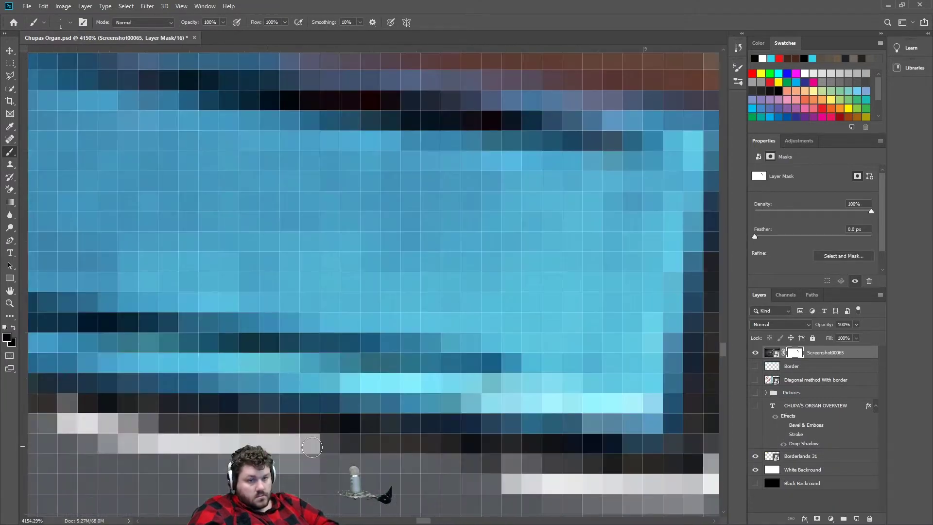
drag(112, 501, 299, 419)
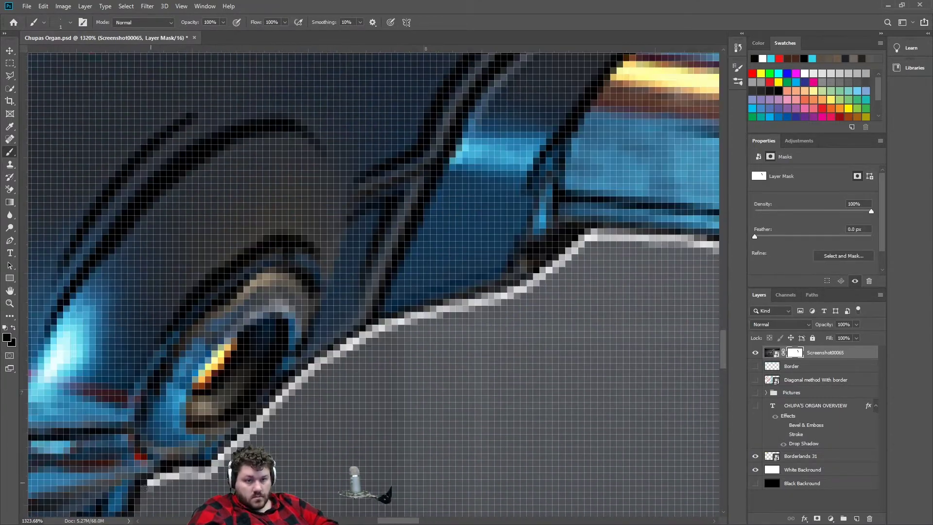
scroll(145, 487, down, 2)
scroll(214, 344, down, 10)
scroll(265, 309, up, 10)
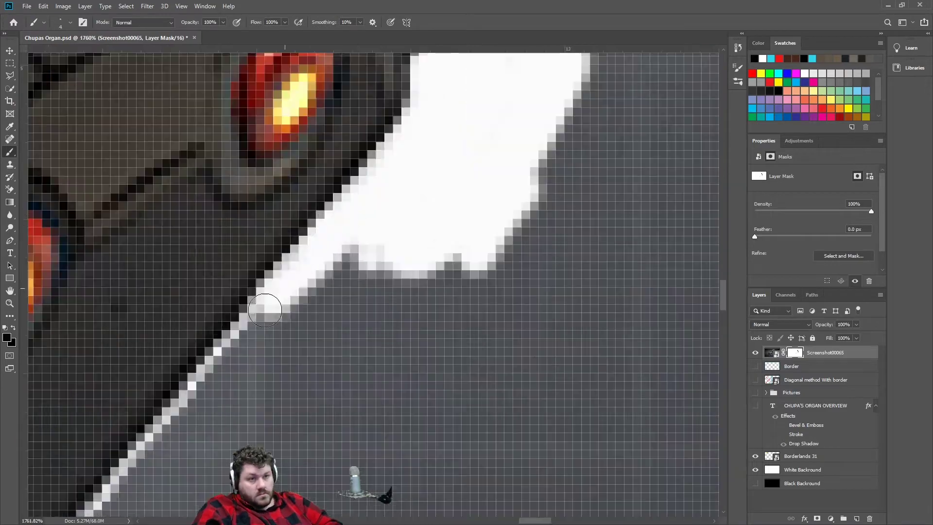
scroll(366, 209, up, 2)
scroll(205, 319, down, 2)
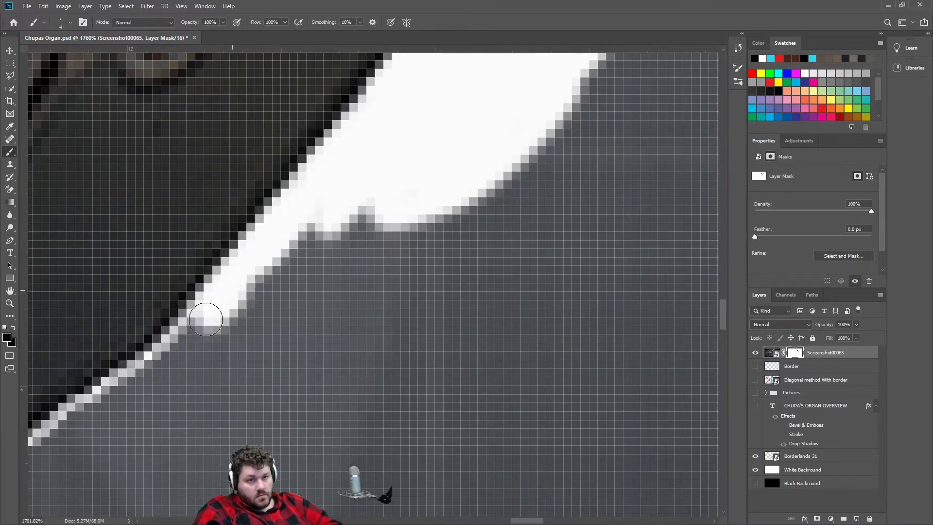
scroll(150, 475, down, 10)
scroll(311, 165, up, 9)
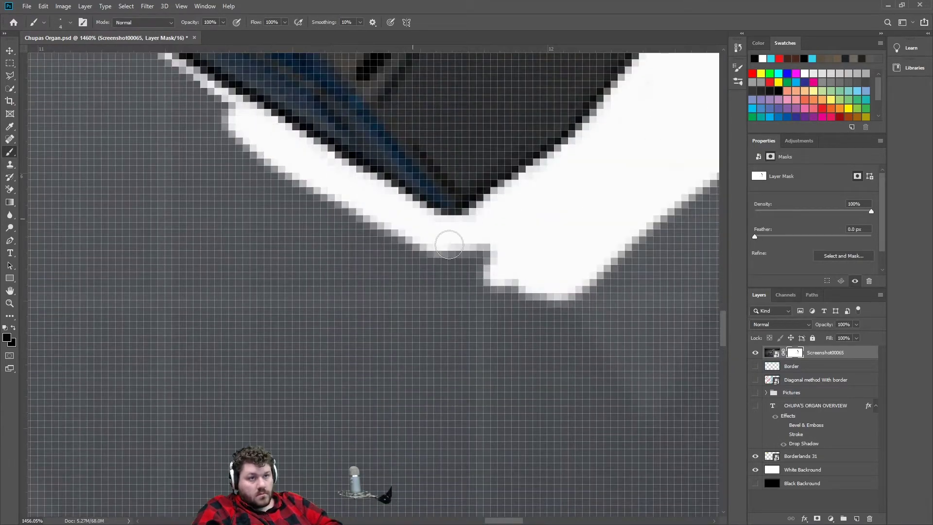
scroll(418, 301, down, 5)
scroll(243, 200, up, 5)
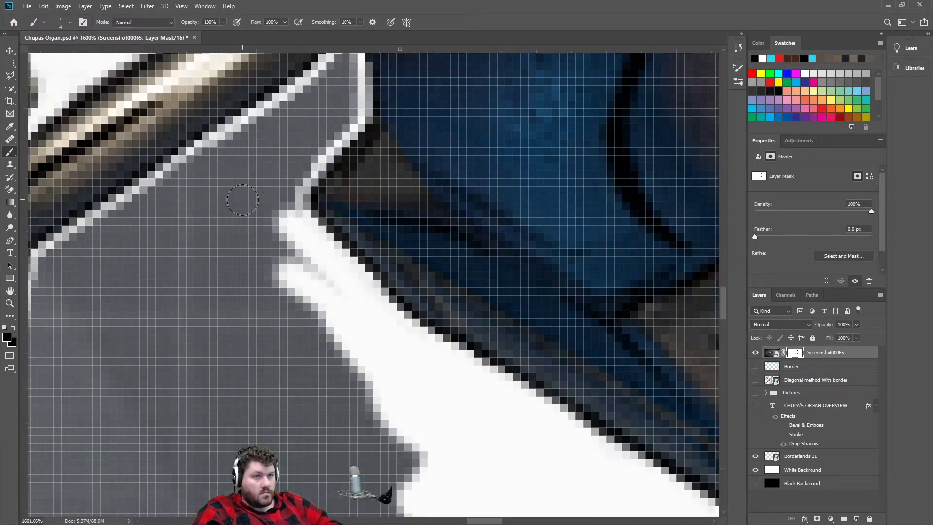
scroll(273, 233, down, 2)
scroll(183, 350, down, 3)
scroll(250, 406, up, 5)
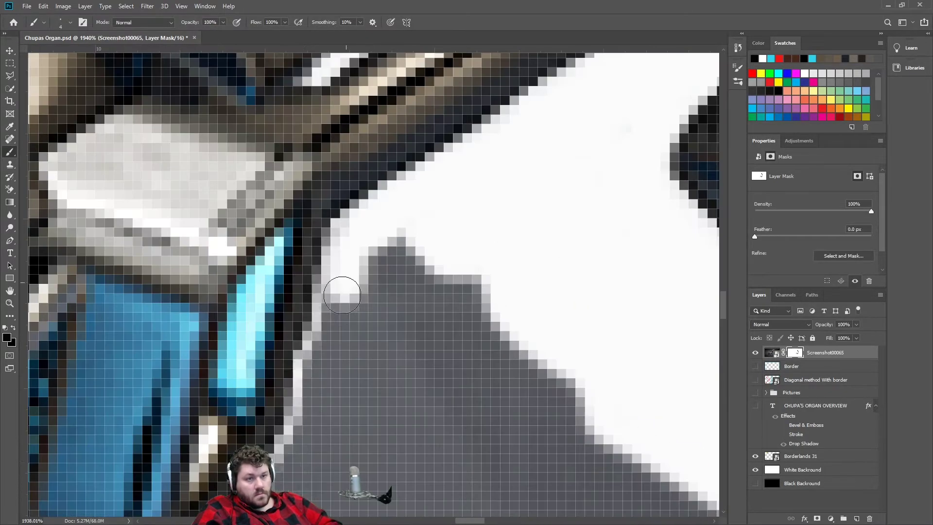
drag(342, 295, 500, 317)
scroll(500, 316, down, 5)
scroll(229, 333, up, 5)
scroll(695, 209, down, 2)
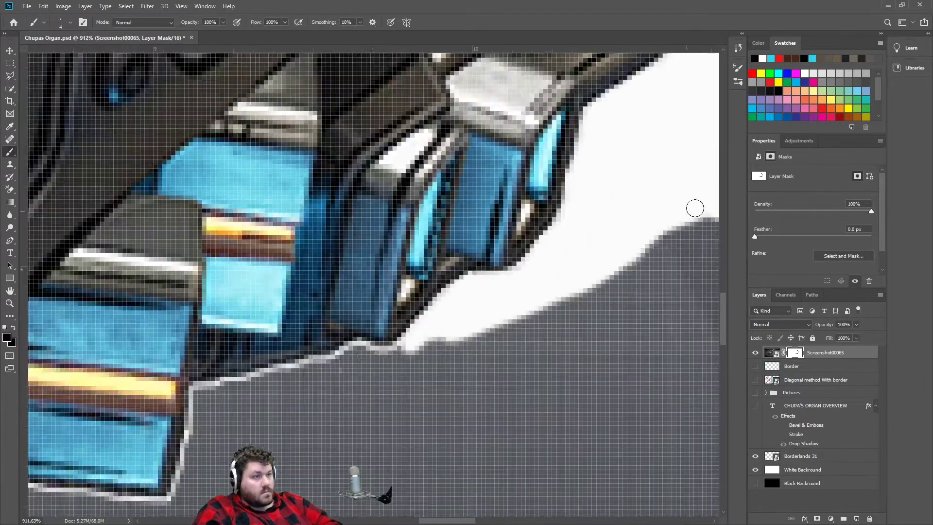
scroll(548, 217, up, 3)
scroll(548, 217, down, 2)
scroll(587, 209, up, 2)
scroll(174, 468, up, 1)
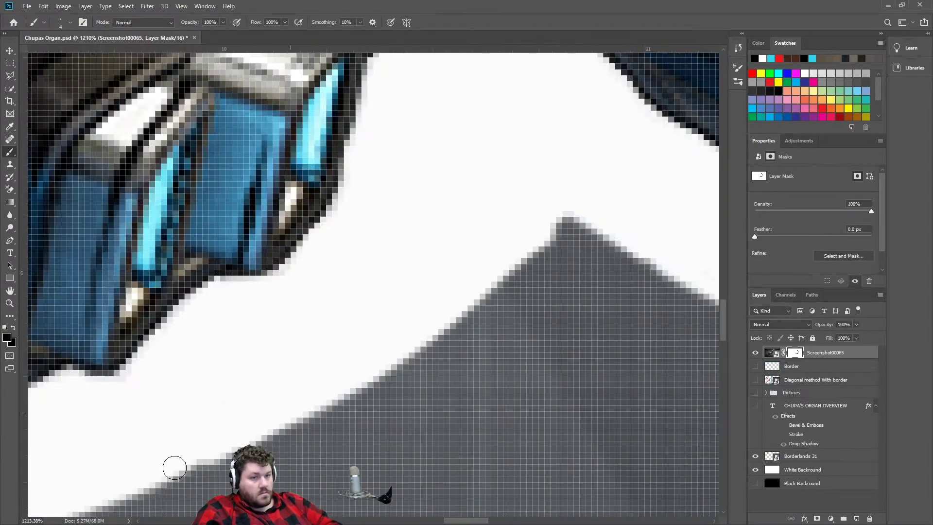
scroll(175, 468, up, 2)
scroll(474, 240, up, 1)
scroll(517, 198, up, 2)
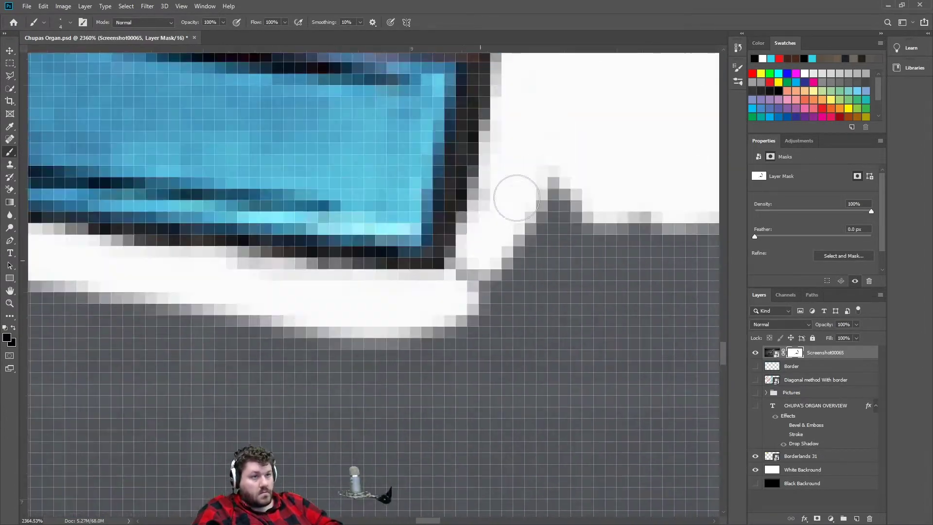
scroll(443, 277, down, 3)
Step: Trace the white outline along the gun's lower edge, using a smaller brush for fine areas
drag(229, 380, 440, 333)
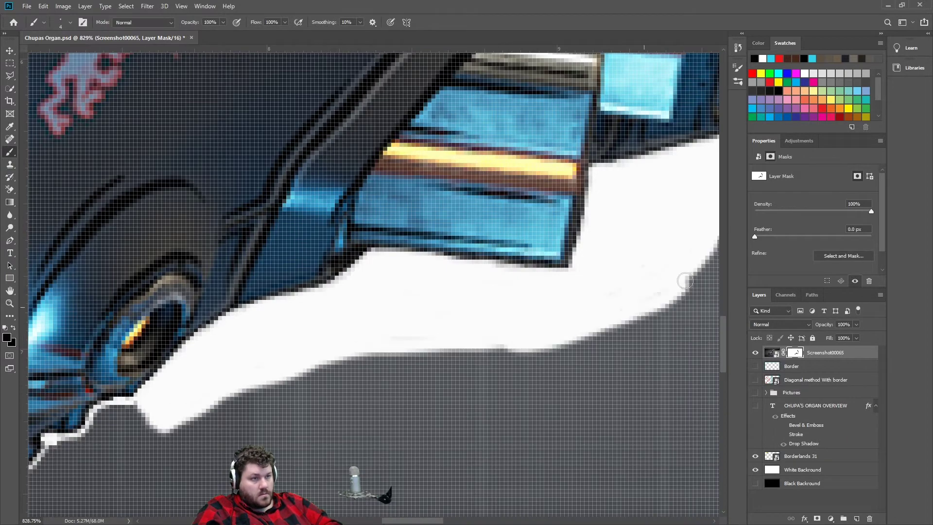
scroll(440, 334, up, 2)
mouse_move(602, 146)
mouse_down()
mouse_move(474, 278)
mouse_move(340, 389)
mouse_up()
right_click(489, 262)
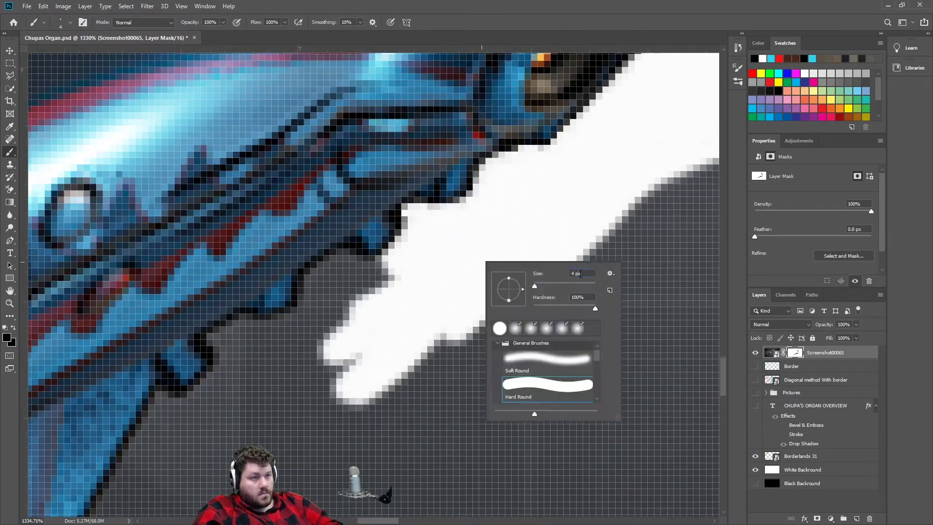
drag(301, 277, 213, 333)
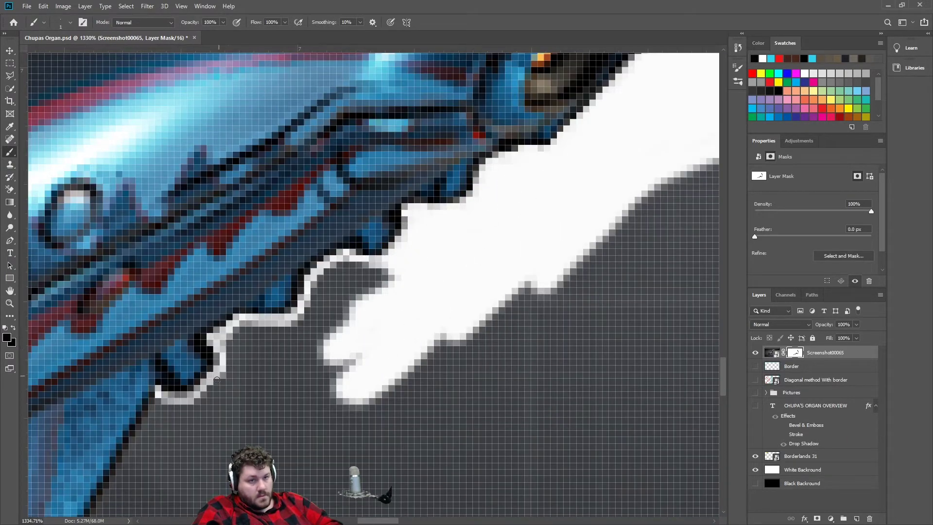
key(bracketright)
key(bracketright)
drag(309, 304, 341, 269)
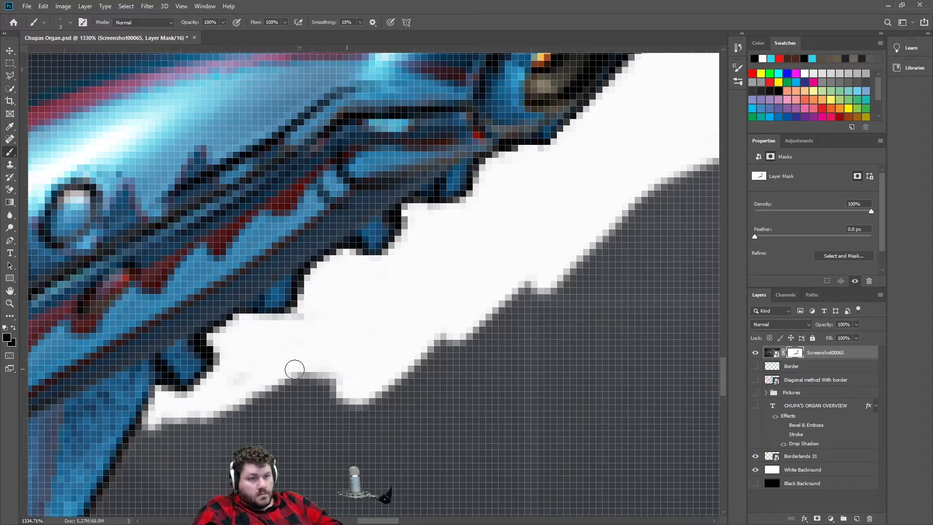
drag(295, 369, 427, 258)
drag(295, 413, 598, 1)
drag(187, 232, 344, 271)
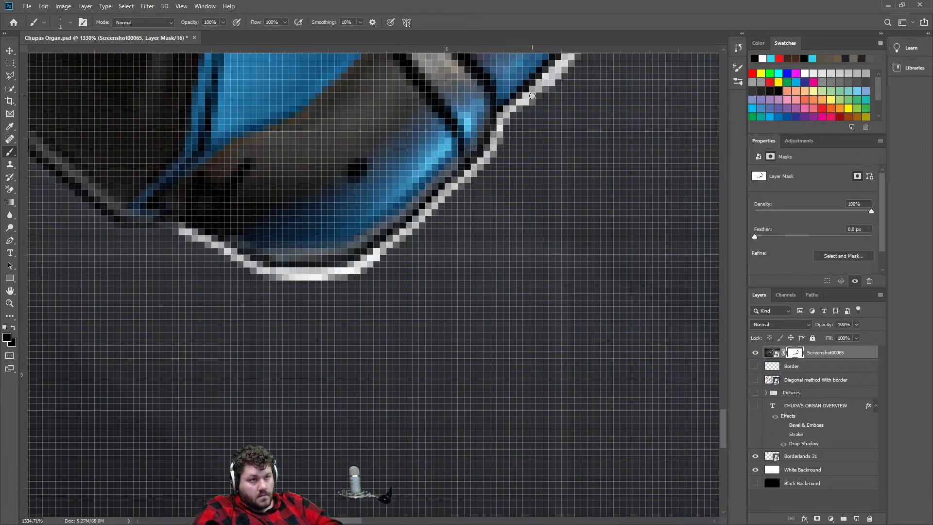
Step: Paint white along the gun edge near the robot's head and its long top edge
drag(533, 96, 235, 177)
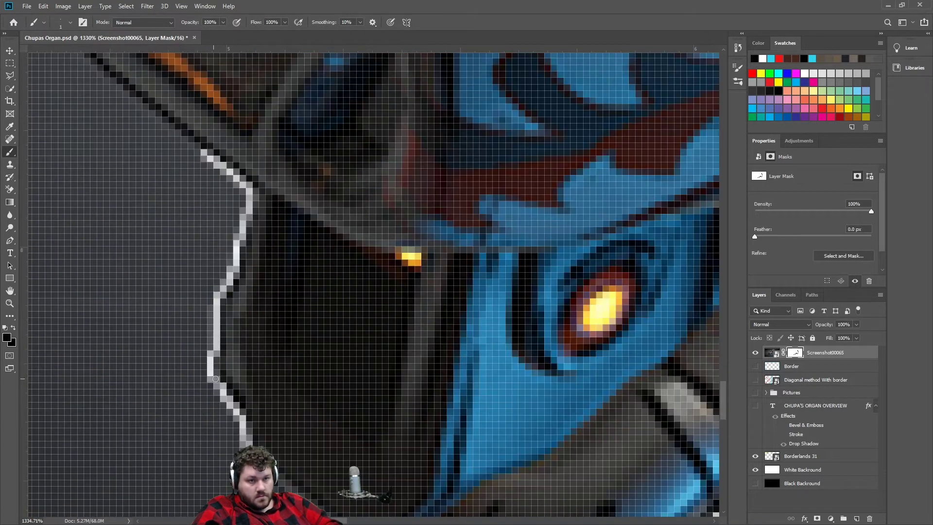
scroll(207, 197, down, 2)
drag(350, 347, 222, 225)
drag(222, 225, 214, 360)
mouse_move(161, 189)
mouse_down()
mouse_move(132, 403)
mouse_move(189, 261)
mouse_move(68, 384)
mouse_up()
drag(438, 146, 316, 272)
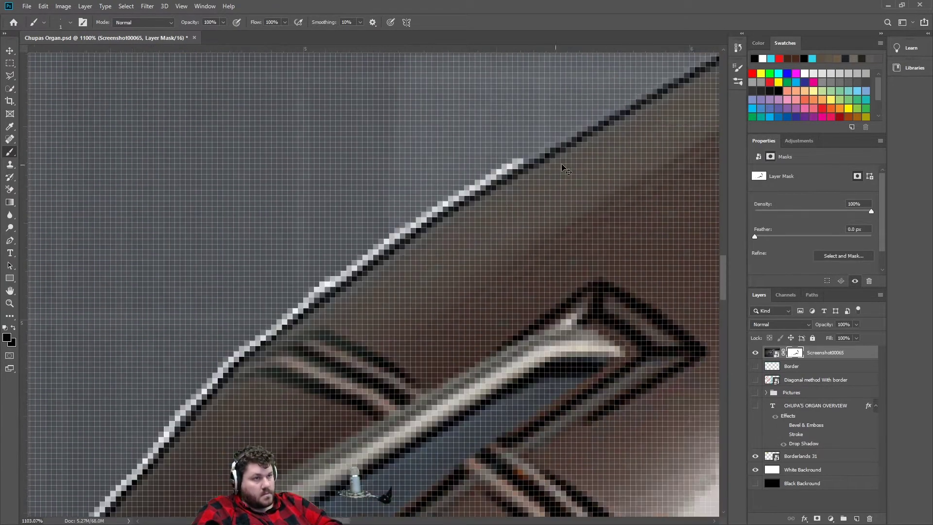
drag(486, 136, 365, 262)
drag(559, 127, 437, 253)
drag(619, 126, 316, 272)
drag(584, 146, 318, 294)
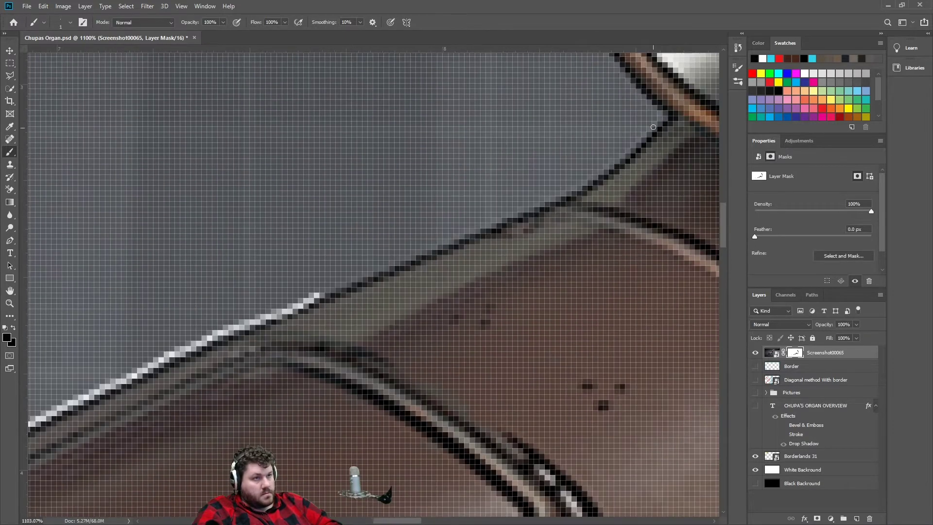
Step: Outline the left edge of the gun's ring in white
drag(409, 256, 292, 389)
drag(486, 331, 535, 218)
mouse_move(534, 219)
mouse_down()
mouse_move(462, 311)
mouse_move(427, 171)
mouse_up()
mouse_move(428, 170)
mouse_down()
mouse_move(438, 308)
mouse_move(526, 216)
mouse_move(238, 301)
mouse_up()
Step: Paint and widen the white outline along the barrel's blue edge near the red knob
drag(535, 146, 248, 233)
drag(681, 73, 469, 150)
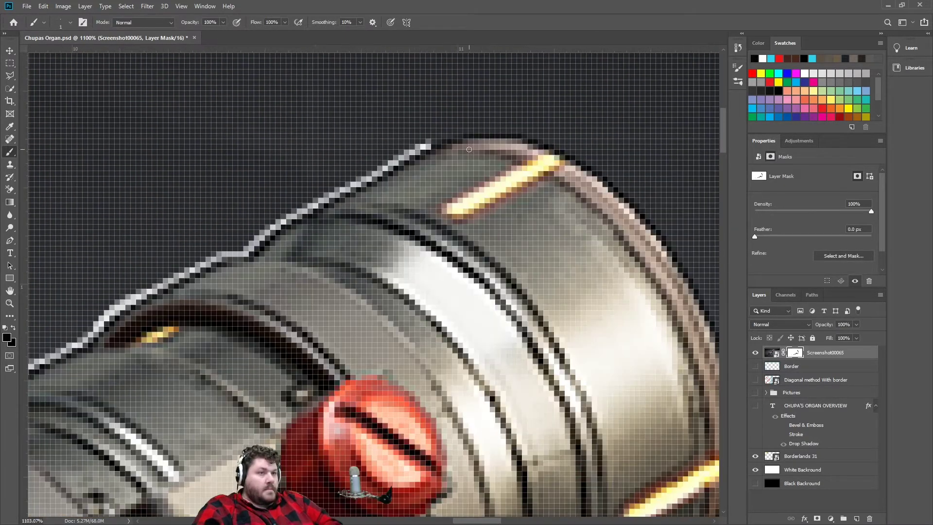
drag(657, 223, 427, 197)
scroll(377, 417, down, 3)
right_click(317, 306)
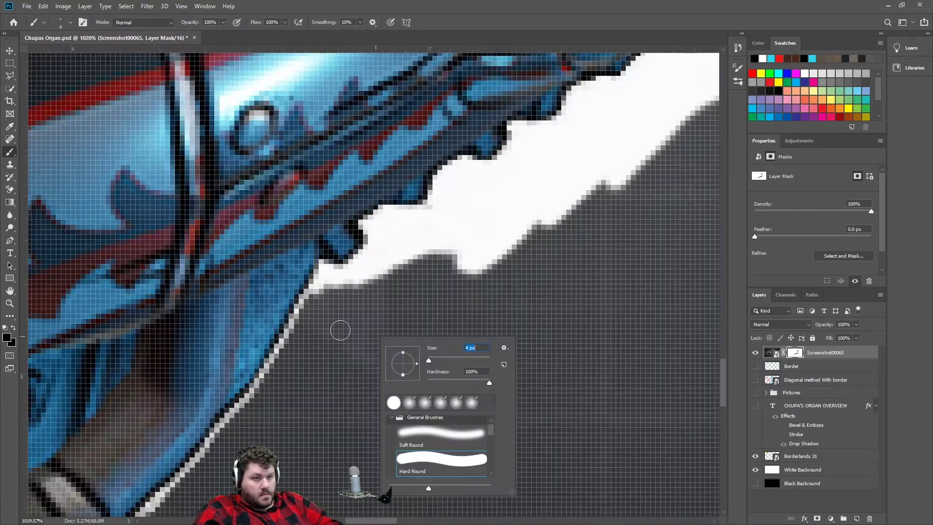
scroll(194, 438, up, 3)
scroll(194, 360, up, 2)
scroll(343, 359, down, 3)
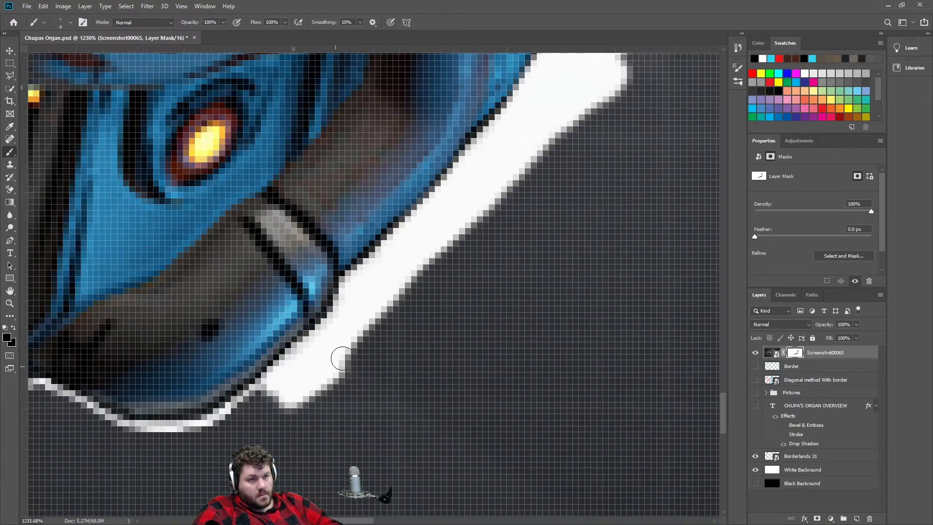
drag(79, 429, 438, 340)
mouse_move(316, 413)
mouse_down()
mouse_move(428, 481)
mouse_move(194, 146)
mouse_up()
mouse_move(185, 418)
mouse_down()
mouse_move(208, 247)
mouse_move(185, 428)
mouse_up()
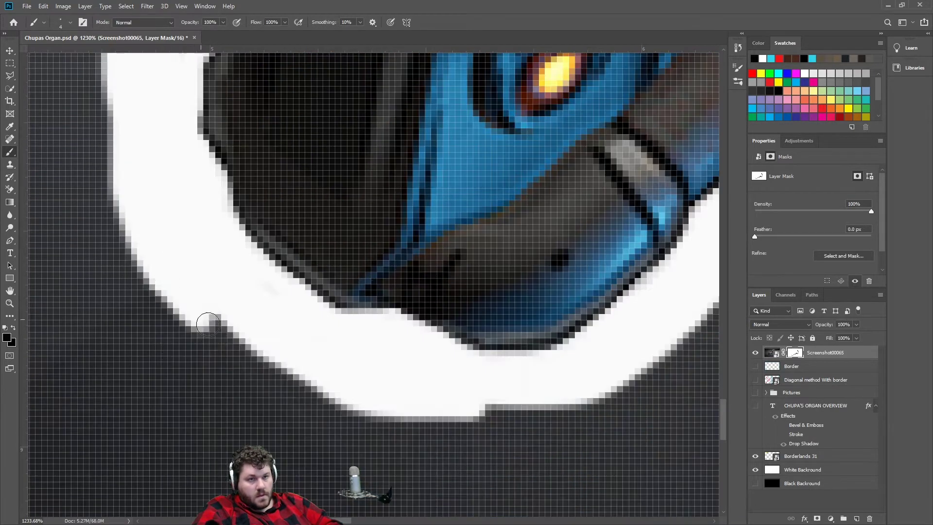
drag(195, 146, 437, 389)
mouse_move(195, 204)
mouse_down()
mouse_move(294, 374)
mouse_move(145, 209)
mouse_move(208, 271)
mouse_move(202, 183)
mouse_move(213, 193)
mouse_move(204, 428)
mouse_move(158, 286)
mouse_move(340, 112)
mouse_move(243, 389)
mouse_up()
mouse_move(243, 389)
mouse_down()
mouse_move(400, 368)
mouse_move(475, 277)
mouse_move(292, 340)
mouse_move(454, 223)
mouse_move(611, 189)
mouse_move(370, 204)
mouse_move(652, 167)
mouse_move(582, 150)
mouse_move(525, 162)
mouse_move(340, 243)
mouse_move(663, 104)
mouse_move(518, 329)
mouse_move(448, 340)
mouse_move(349, 374)
mouse_move(350, 273)
mouse_move(518, 121)
mouse_move(359, 444)
mouse_move(611, 137)
mouse_move(212, 307)
mouse_move(510, 146)
mouse_move(176, 239)
mouse_move(627, 141)
mouse_move(379, 104)
mouse_move(535, 83)
mouse_move(494, 145)
mouse_up()
Step: Fill in white along the rim beside the red knob and the right rim edge
mouse_move(450, 223)
mouse_down()
mouse_move(351, 141)
mouse_move(428, 152)
mouse_move(167, 242)
mouse_move(428, 133)
mouse_move(80, 194)
mouse_move(161, 180)
mouse_up()
mouse_move(542, 268)
mouse_down()
mouse_move(574, 301)
mouse_move(559, 278)
mouse_move(586, 347)
mouse_up()
scroll(550, 267, up, 2)
scroll(586, 348, down, 5)
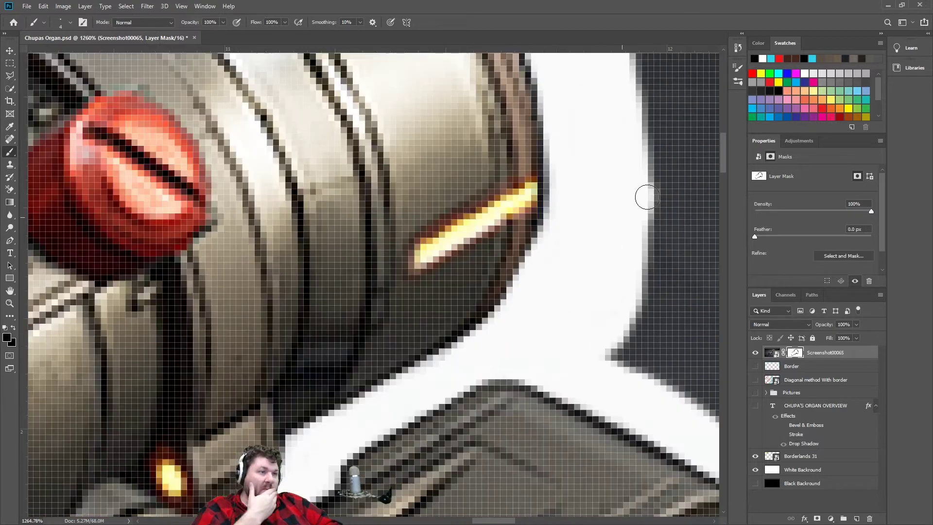
scroll(646, 193, down, 5)
Step: Paint the dark backdrop around the gun white with broad mask strokes
scroll(399, 471, down, 2)
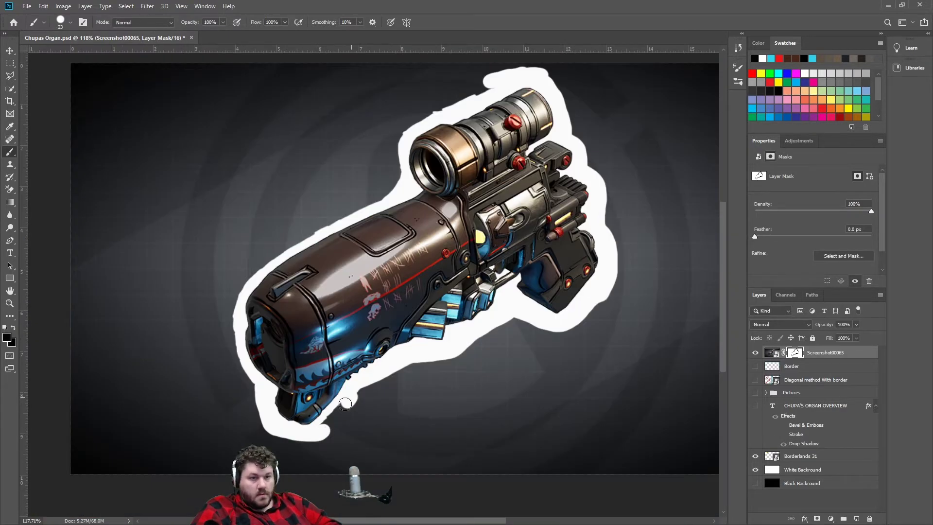
right_click(219, 264)
mouse_move(243, 291)
mouse_down()
mouse_move(364, 444)
mouse_move(281, 184)
mouse_move(574, 243)
mouse_up()
scroll(365, 444, down, 1)
right_click(606, 202)
mouse_move(583, 291)
mouse_down()
mouse_move(125, 453)
mouse_move(520, 391)
mouse_up()
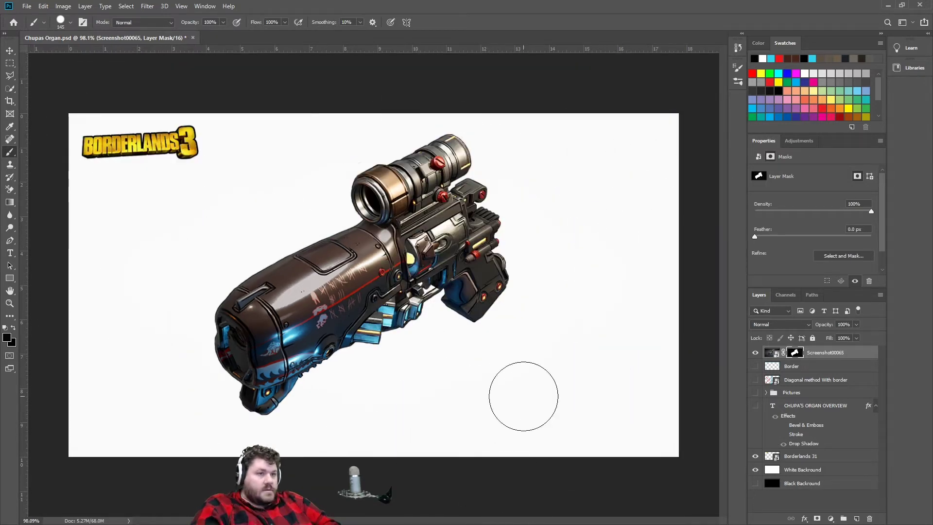
Step: Show the Border and OCCULTIST OVERVIEW title layers and check the mask options
click(756, 366)
click(757, 406)
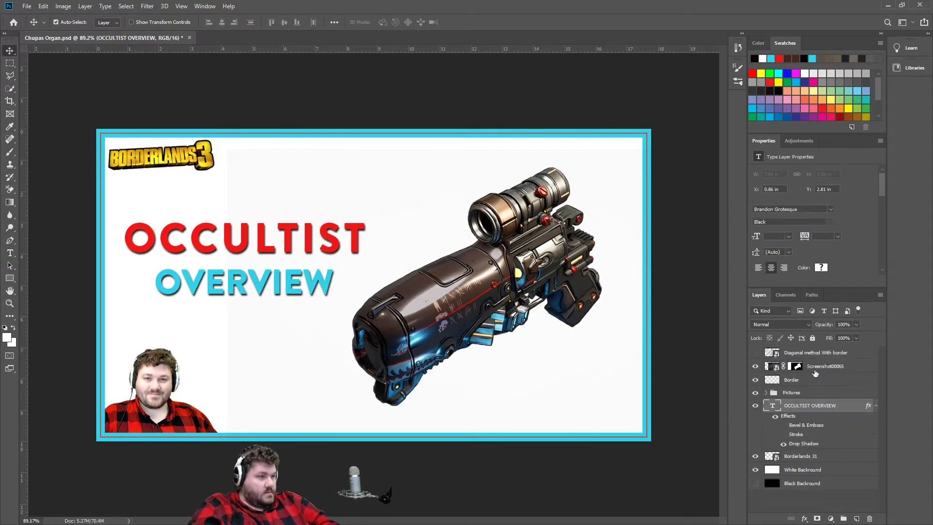
scroll(830, 239, down, 1)
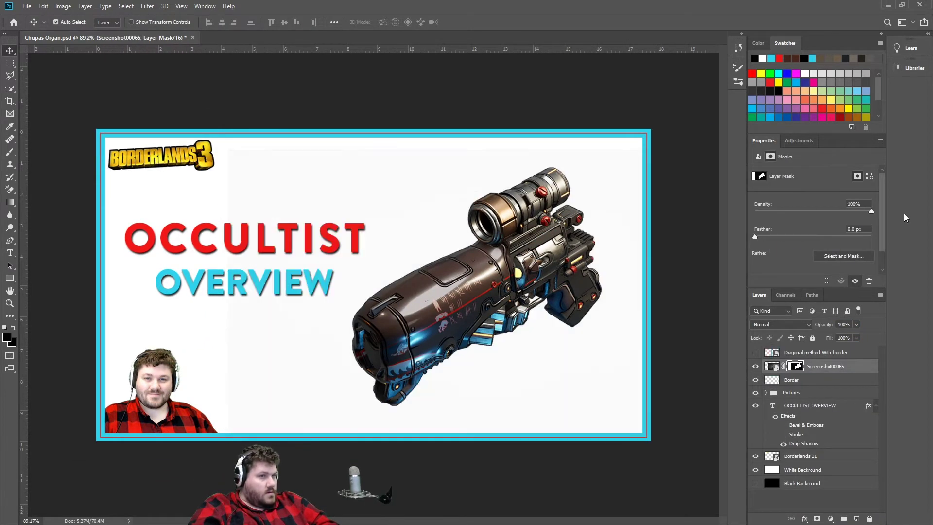
click(844, 249)
click(334, 129)
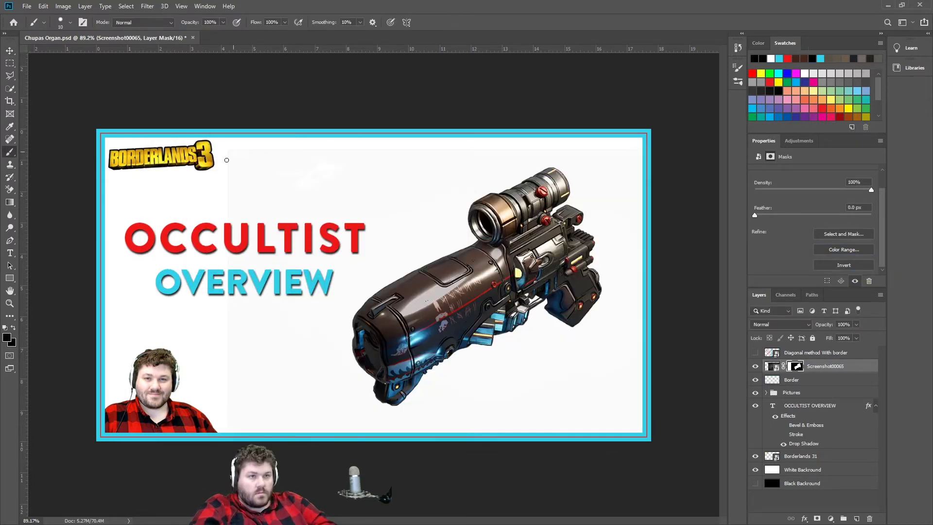
drag(226, 160, 255, 193)
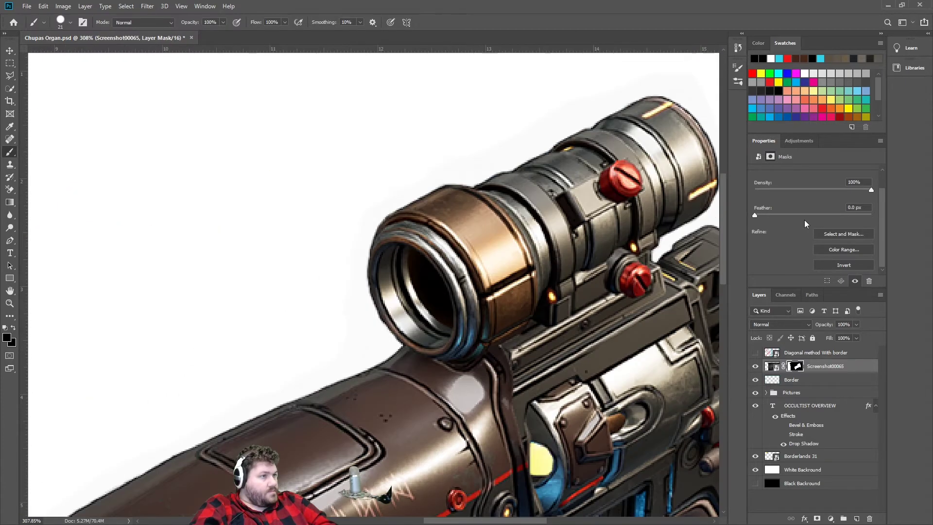
click(844, 234)
key(Escape)
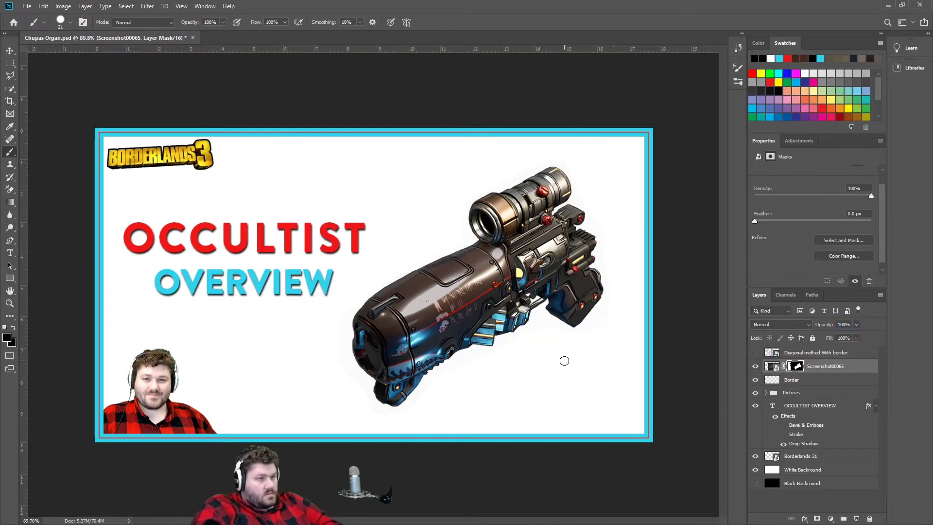
Step: Fit the thumbnail on screen, recolor OCCULTIST red, and toggle the diagonal overlay layer
scroll(564, 361, up, 5)
scroll(183, 371, down, 5)
scroll(79, 296, up, 5)
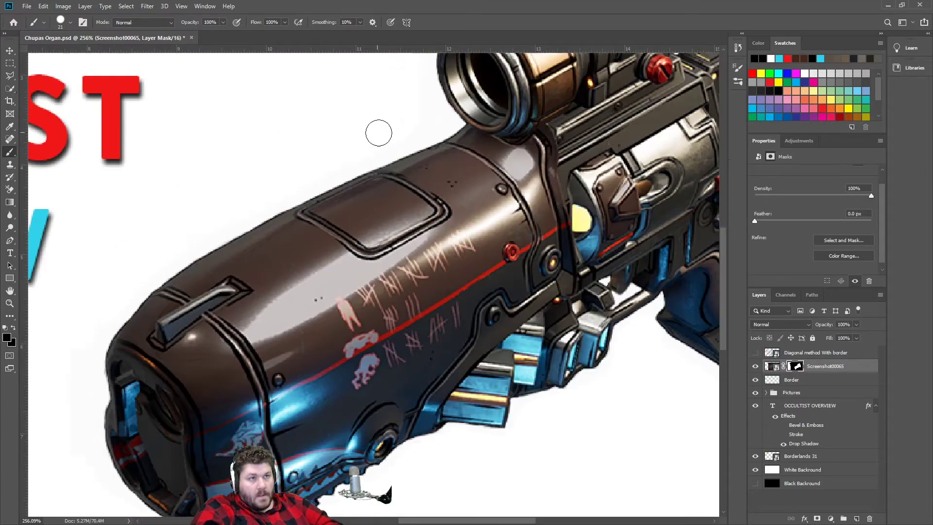
scroll(619, 83, up, 3)
scroll(473, 139, right, 5)
scroll(575, 360, down, 2)
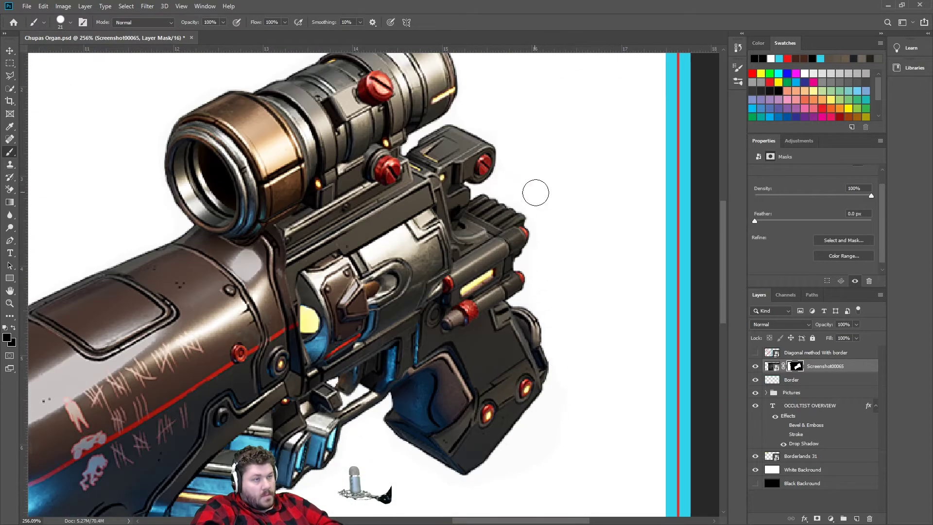
scroll(536, 192, down, 3)
key(ctrl+0)
key(v)
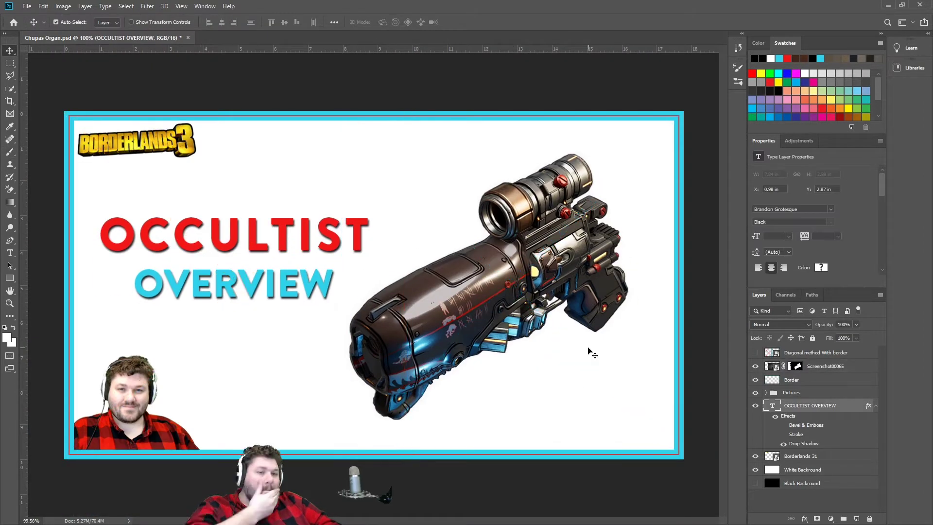
scroll(525, 318, down, 3)
scroll(264, 381, up, 2)
double_click(267, 248)
click(773, 237)
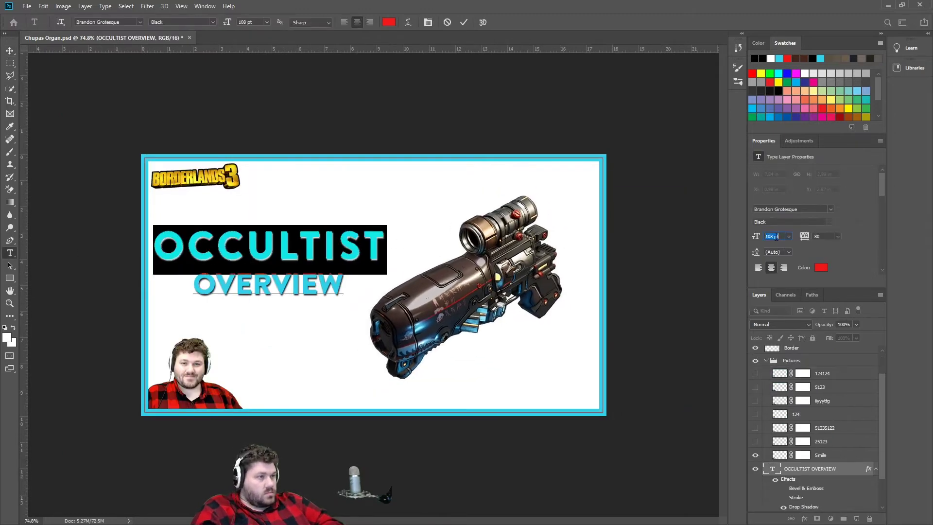
key(Escape)
key(v)
click(757, 353)
Step: Save the thumbnail as Occultist.psd and switch to the YouTube upload tab in Chrome
click(9, 155)
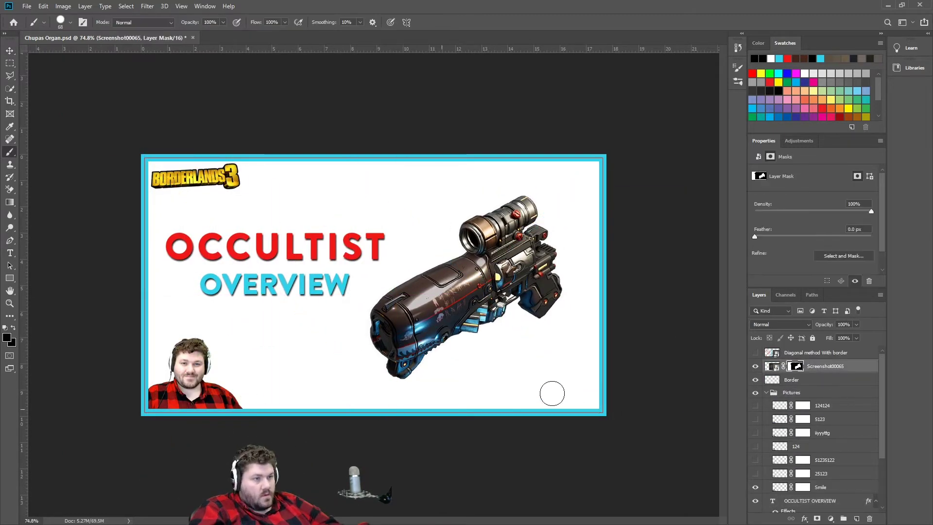
key(ctrl+shift+s)
key(Return)
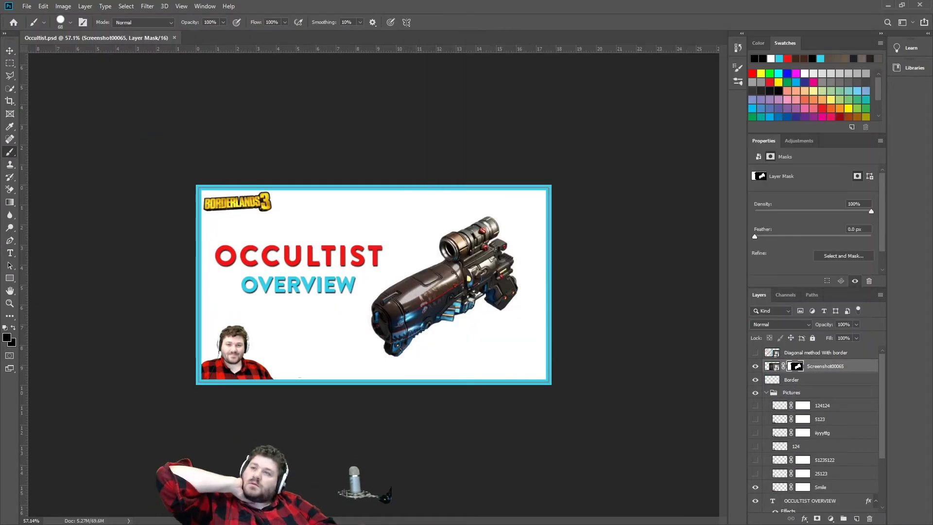
key(alt+Tab)
key(ctrl+Tab)
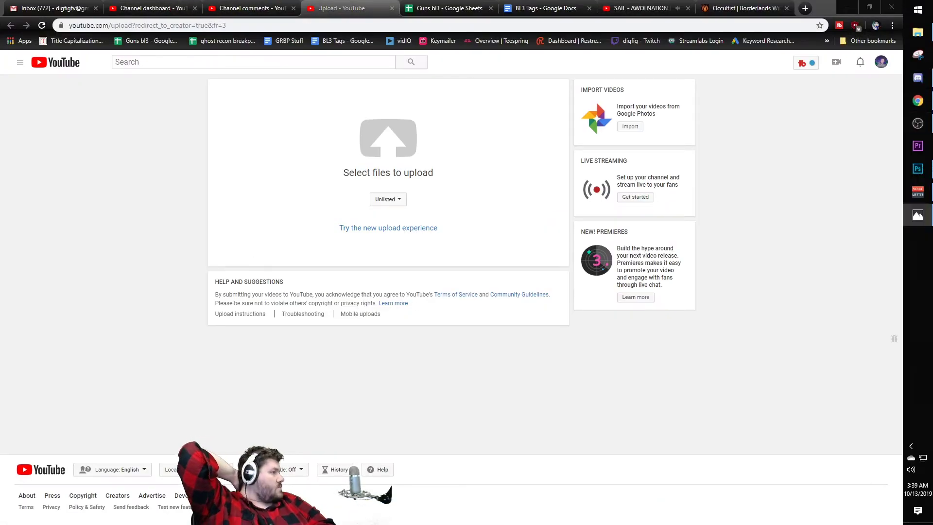
Step: Upload the Occultist video and replace the title placeholders with 'Pistol' and new opening text
key(alt+Tab)
drag(666, 161, 463, 156)
double_click(488, 158)
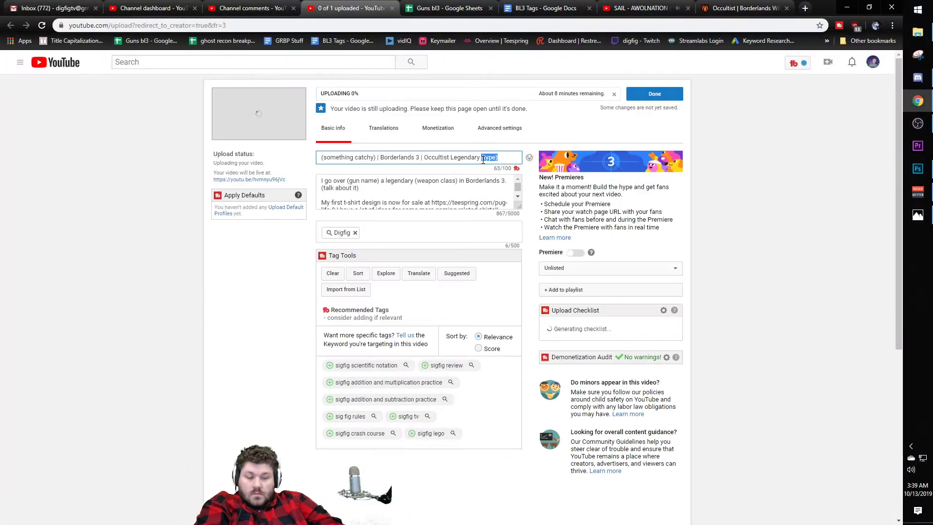
text(Pistol)
drag(322, 157, 376, 157)
key(BackSpace)
text(The Only w)
text(Can Control People)
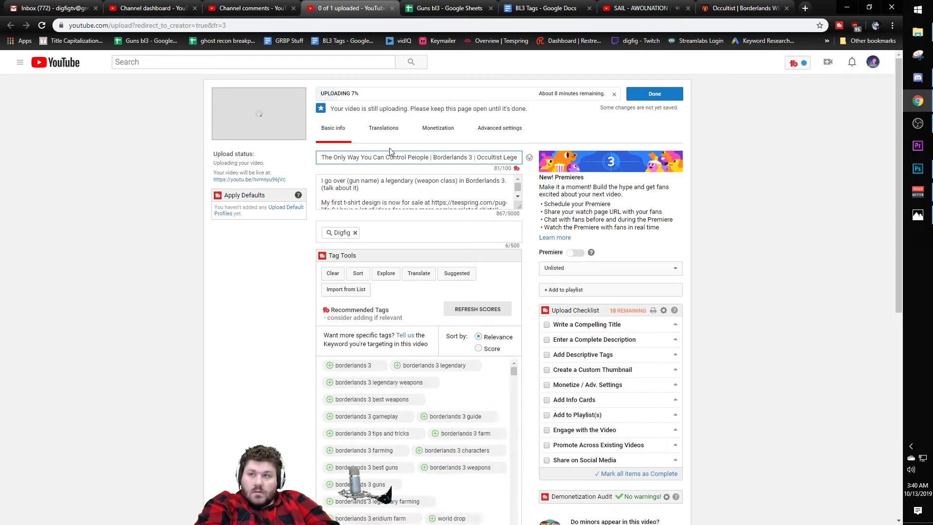
text( is to L)
Step: Paste 'Occultist' over the description's (gun name) placeholder and expand the advanced settings
key(ctrl+a)
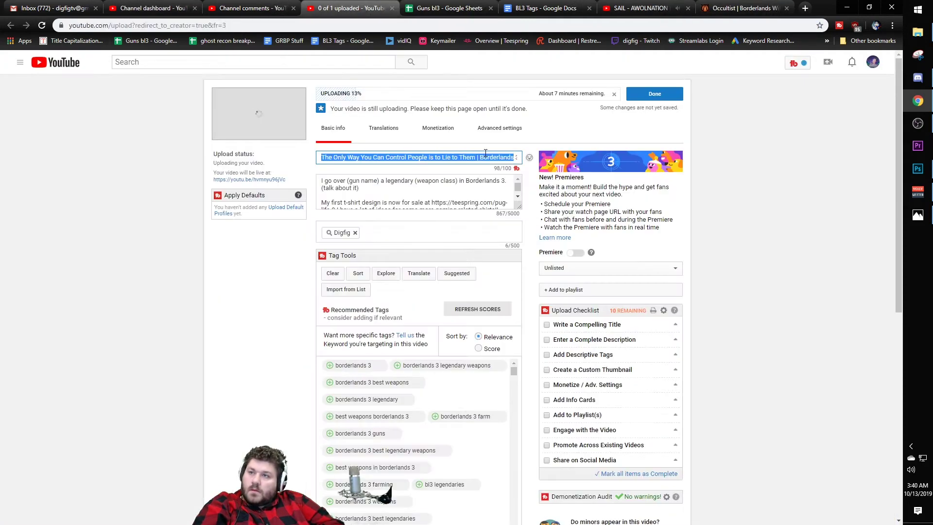
drag(357, 180, 348, 181)
text(Occultist)
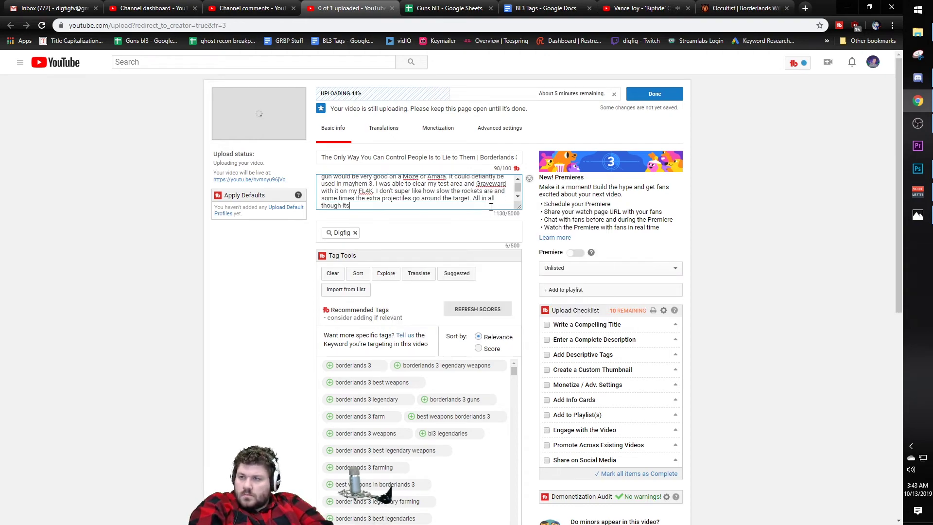
click(499, 128)
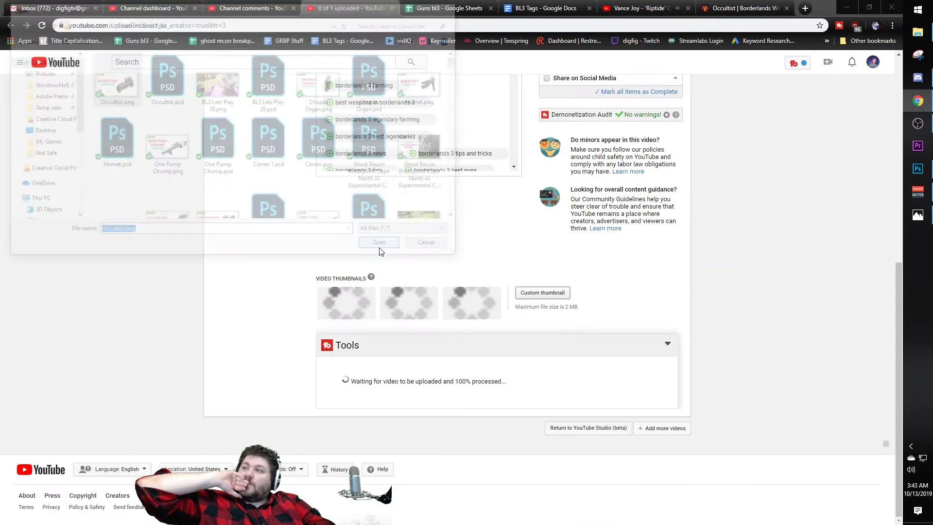
Step: Cycle through the browser tabs, close one, and return to the upload window
key(ctrl+shift+Tab)
key(ctrl+shift+Tab)
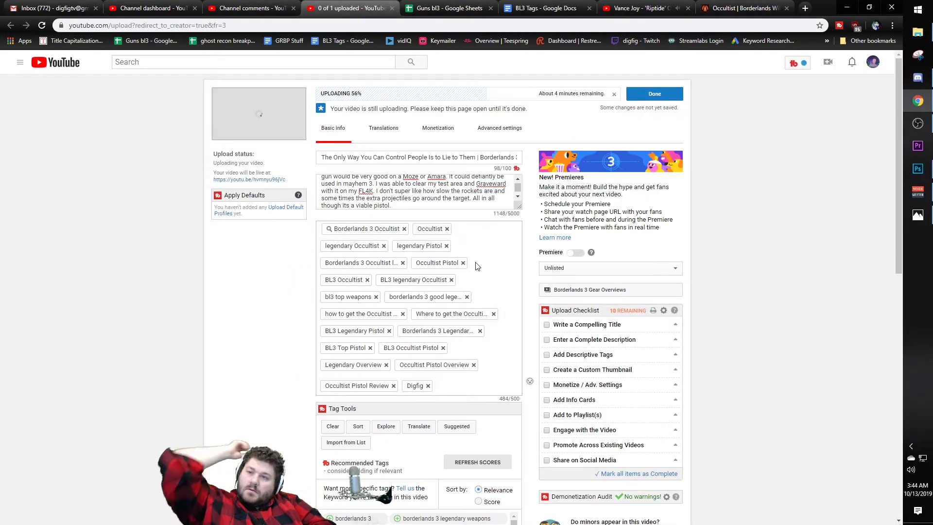
key(ctrl+shift+Tab)
key(ctrl+Tab)
key(ctrl+w)
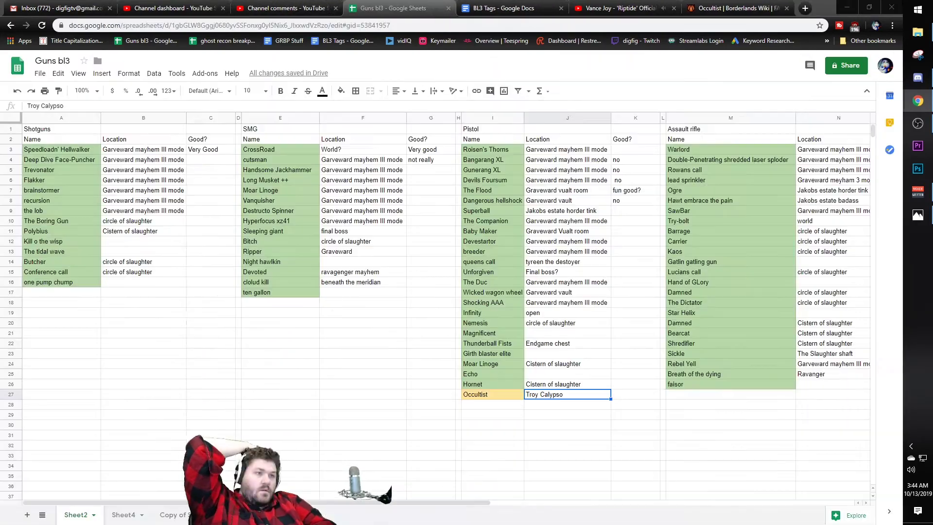
key(alt+Tab)
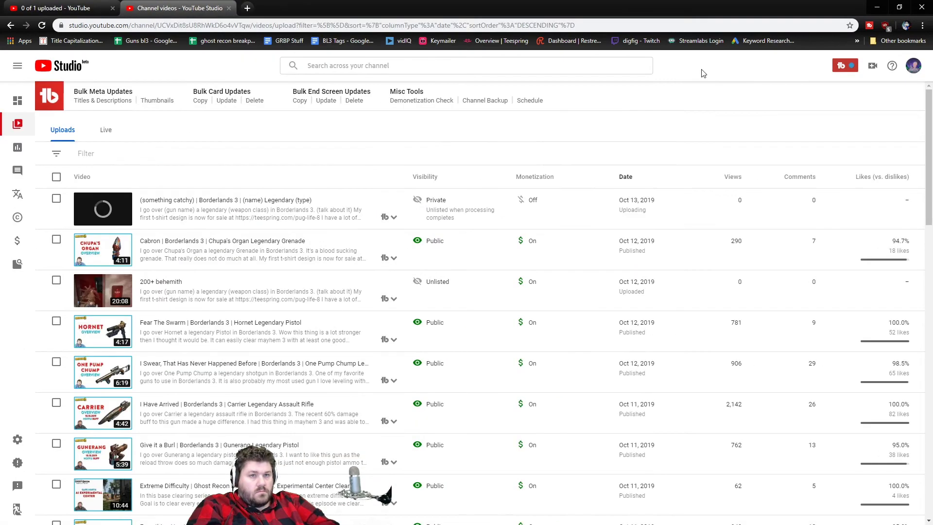
Step: Scroll the YouTube Studio video list and open an older video's details page
scroll(649, 315, down, 5)
scroll(649, 315, down, 5)
click(240, 301)
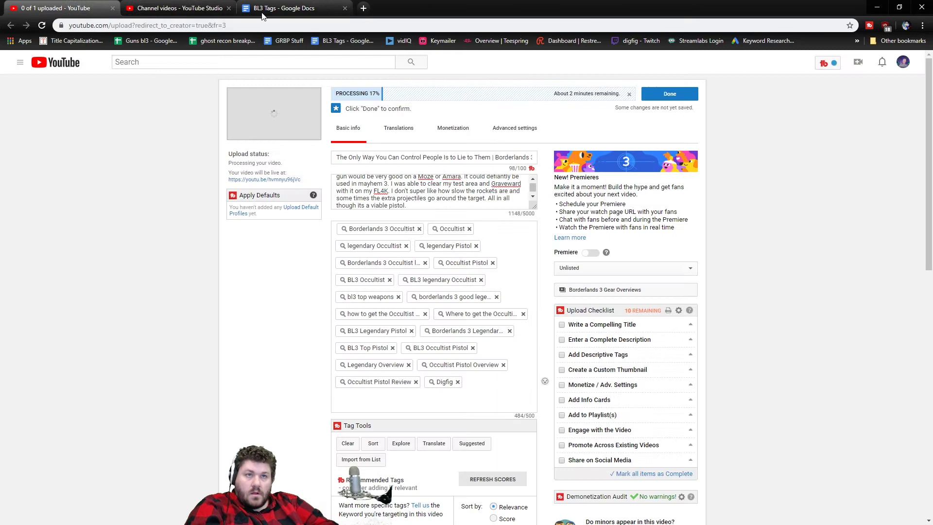
Step: Close the channel video list tab to get back to the upload page
click(228, 8)
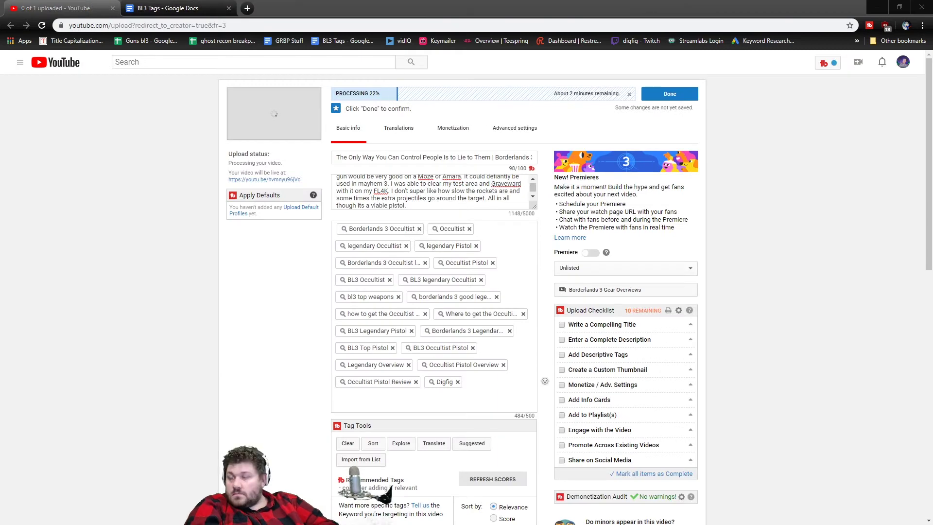